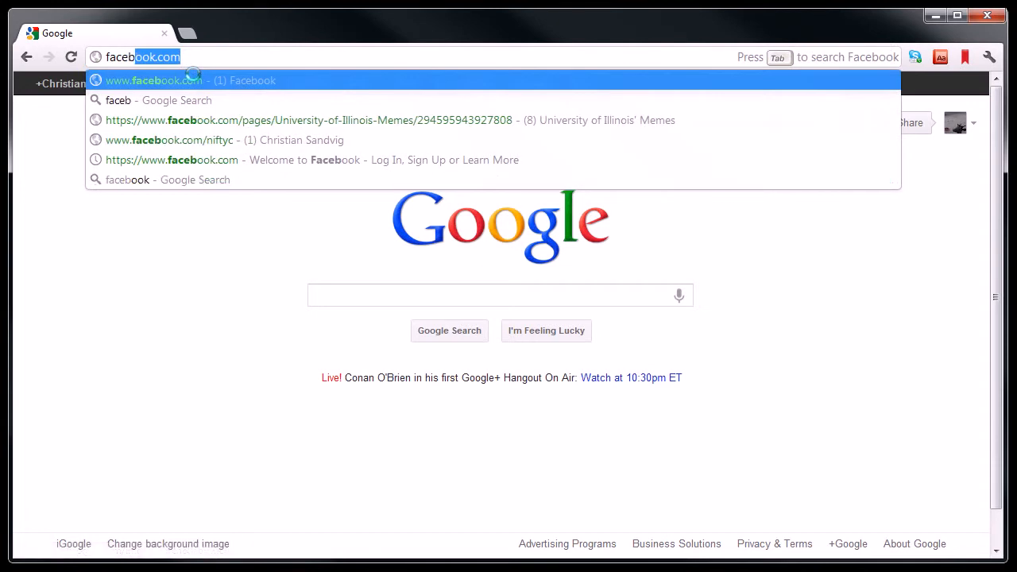
Step: Log in to Facebook with the saved login e-mail and the account password
key(Return)
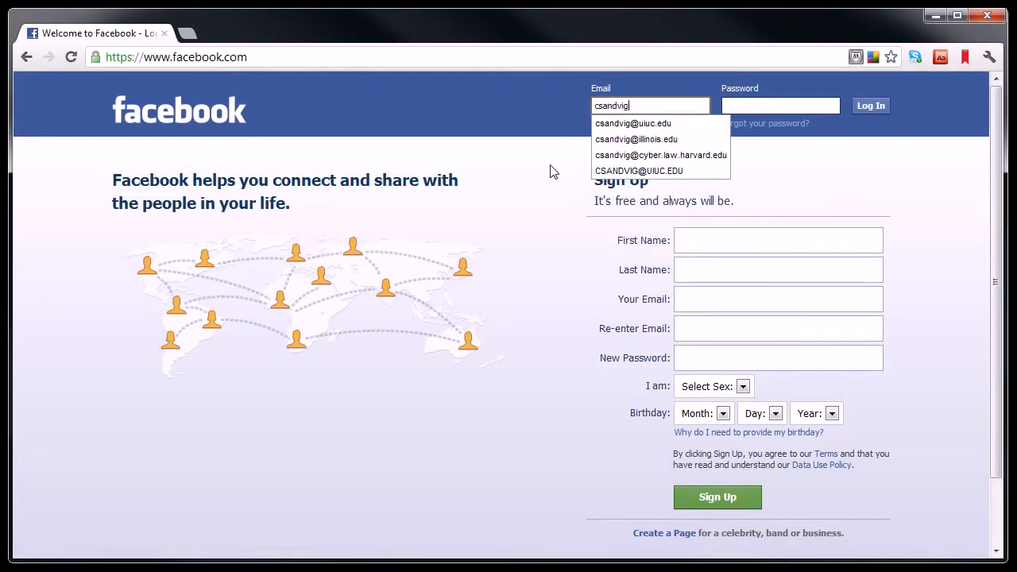
key(Down)
key(Tab)
text(•)
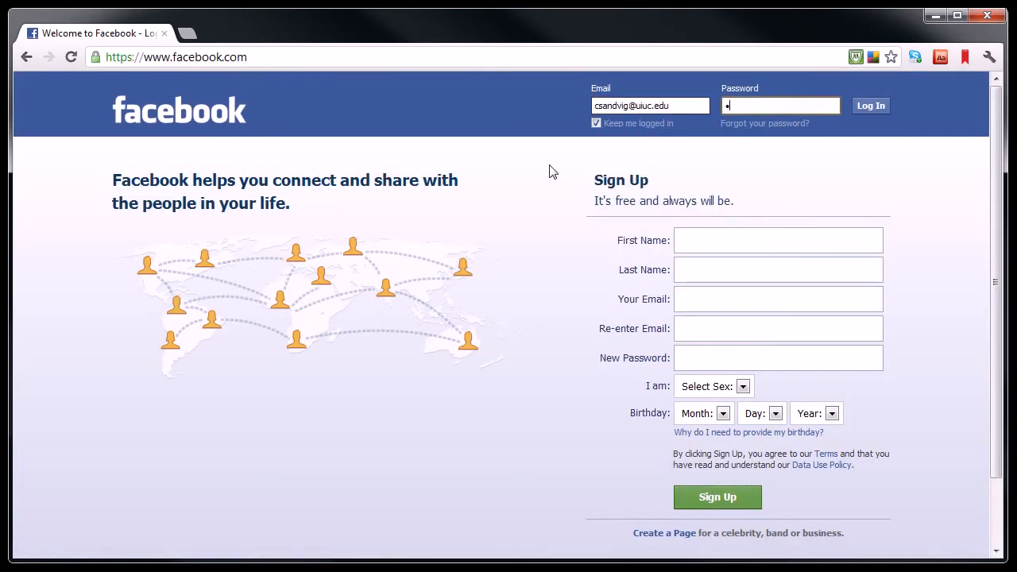
text(••••••••)
key(Return)
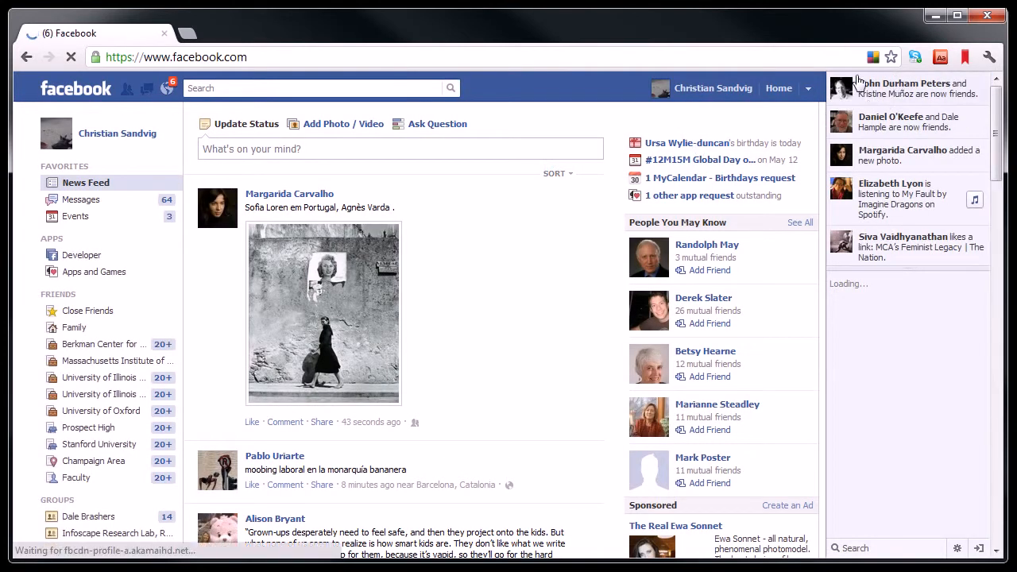
Step: Go to developers.facebook.com in the address bar
click(288, 56)
text(developers.facebook.com)
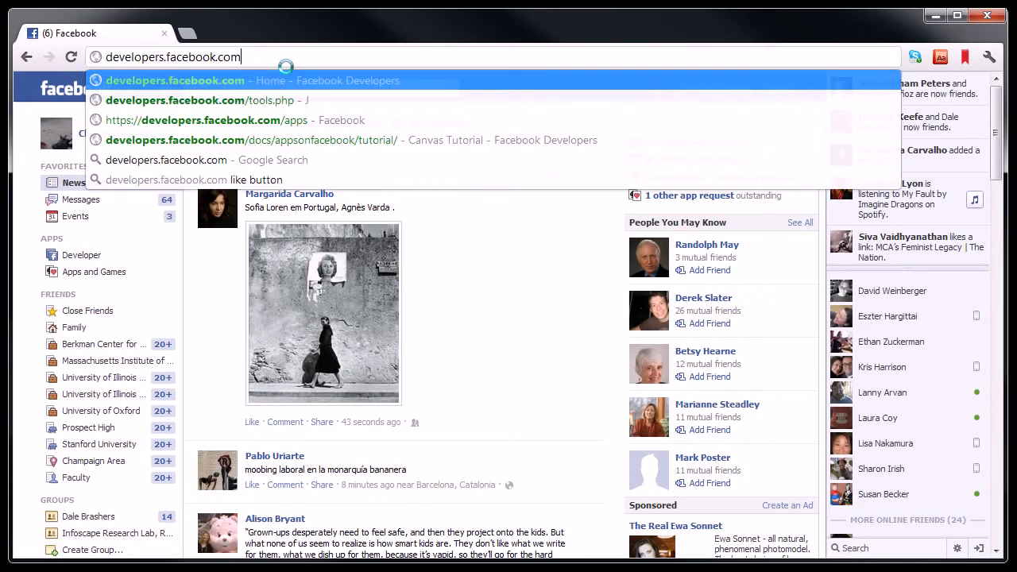
key(Return)
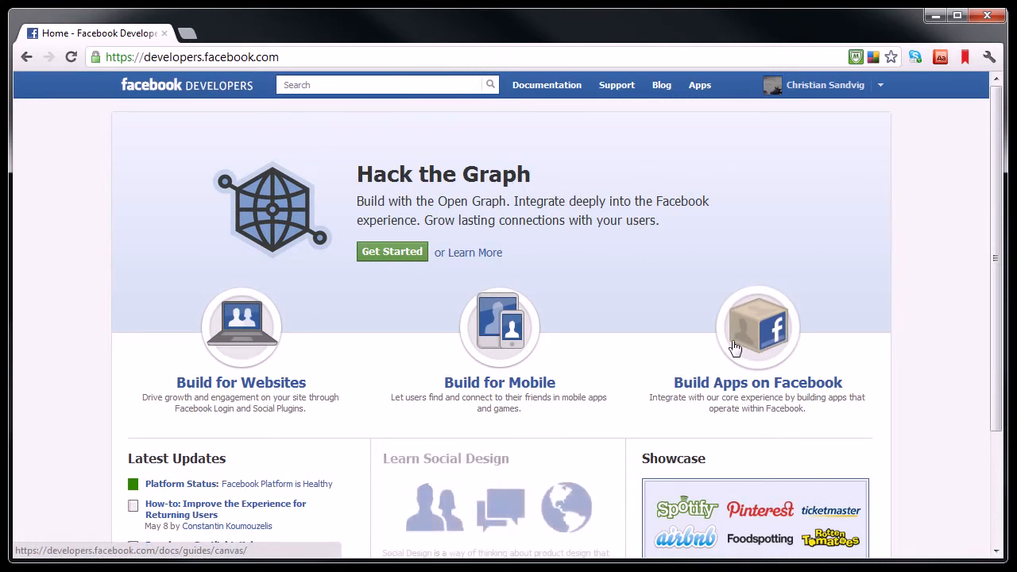
Step: Go from Build Apps on Facebook through the Canvas Tutorial to the Assignment Six Apps page
click(751, 355)
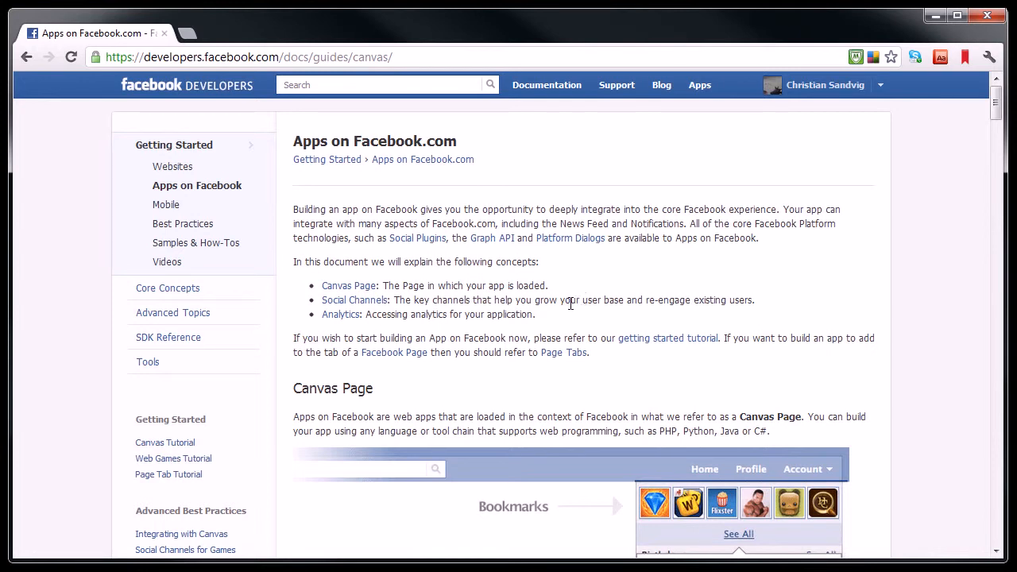
click(173, 450)
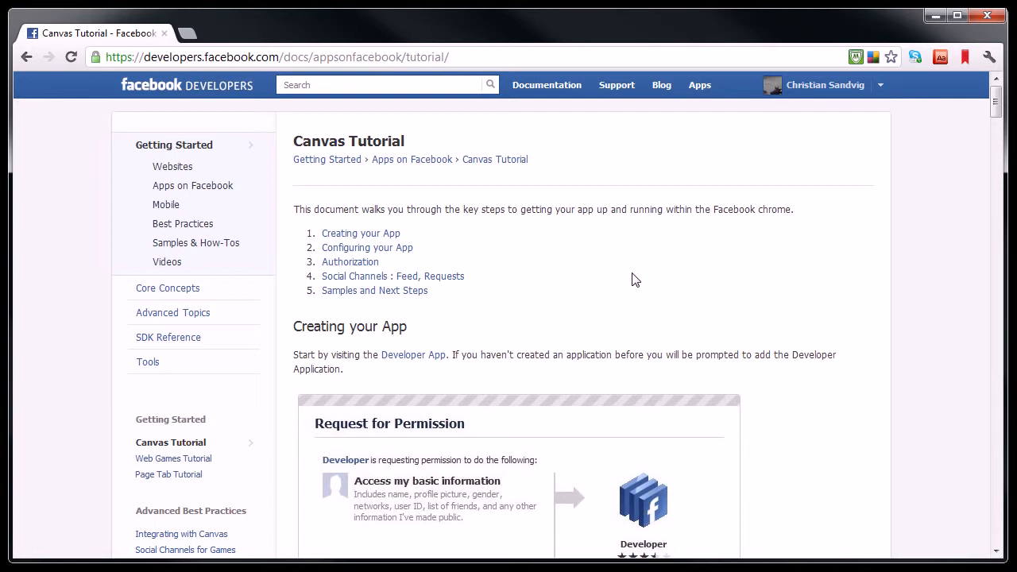
click(414, 355)
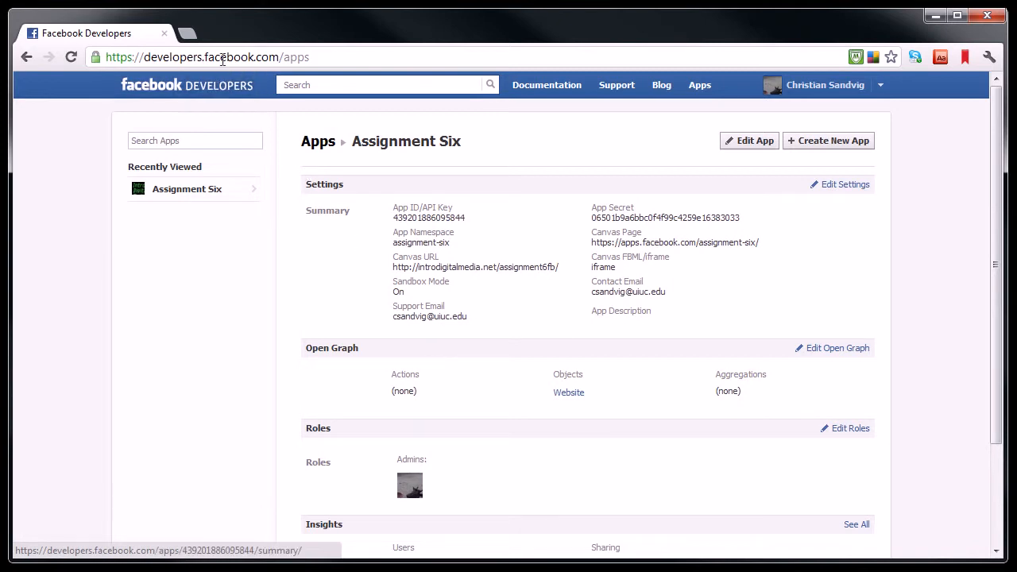
click(223, 60)
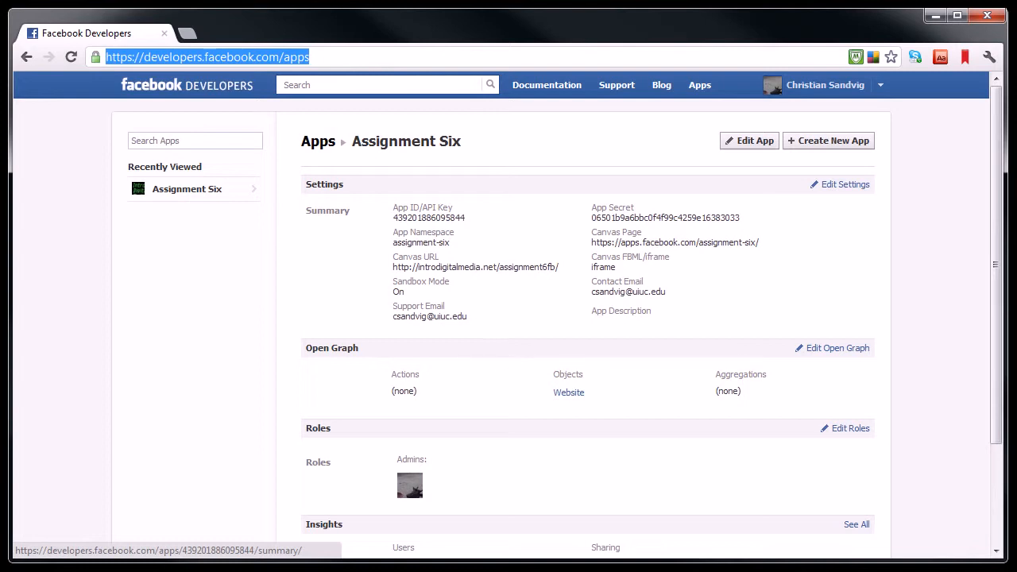
click(27, 59)
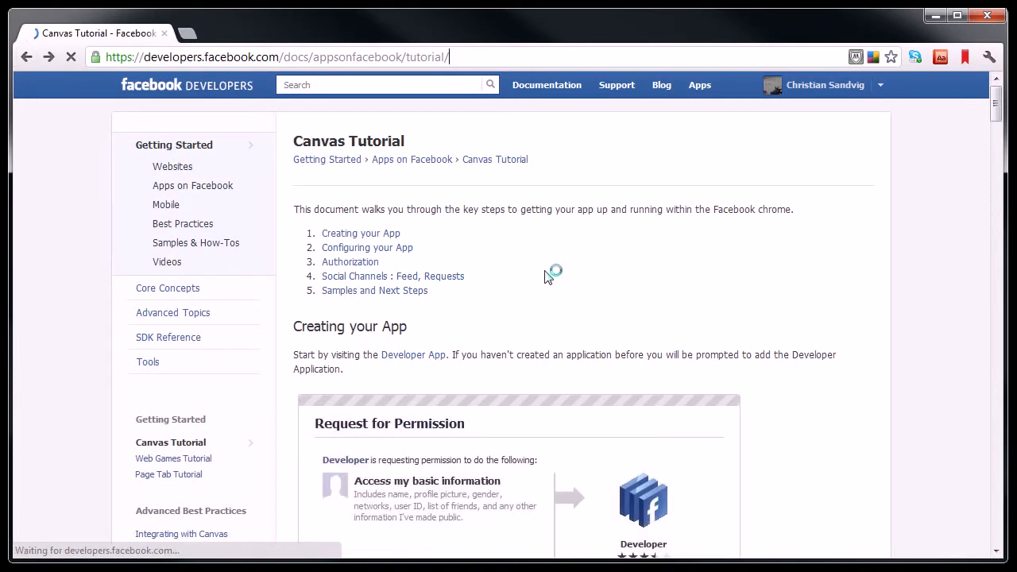
key(ctrl+l)
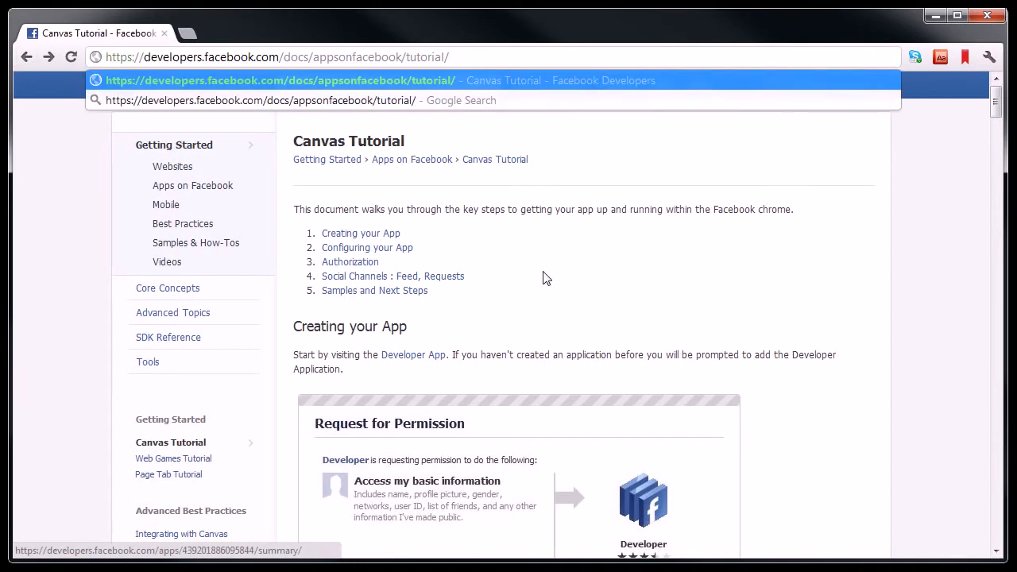
click(532, 277)
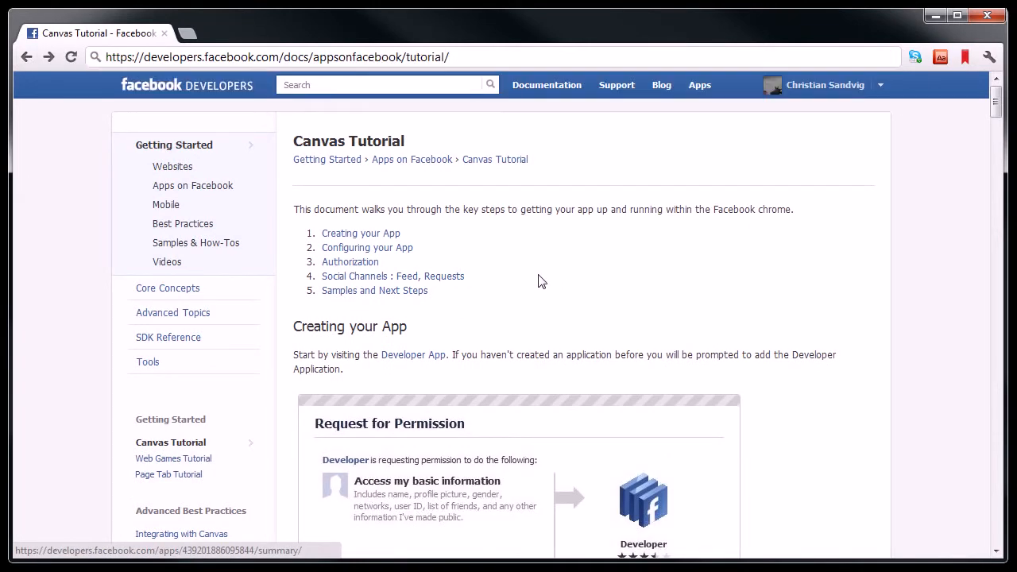
scroll(538, 281, down, 4)
scroll(538, 281, down, 5)
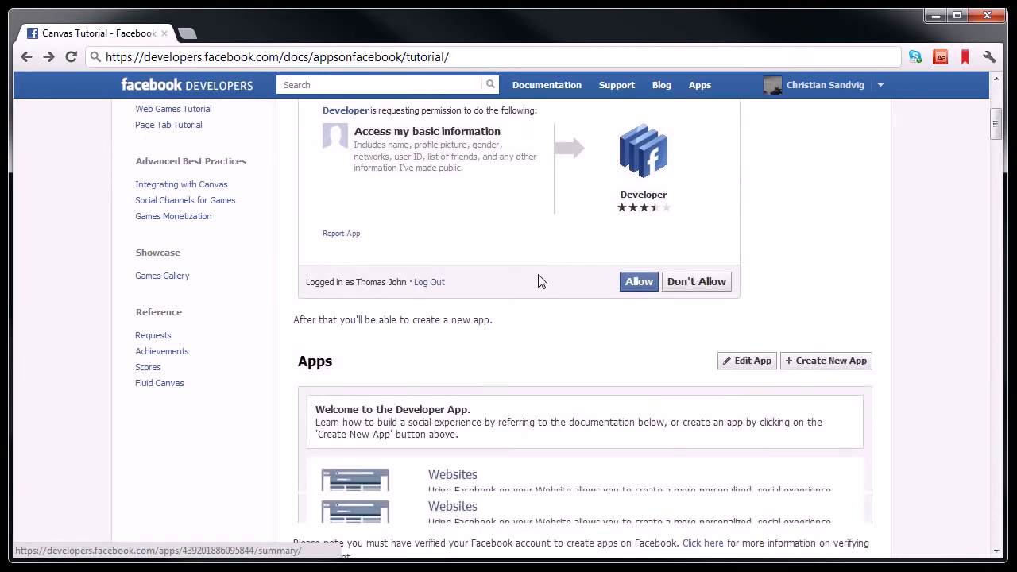
scroll(538, 280, down, 1)
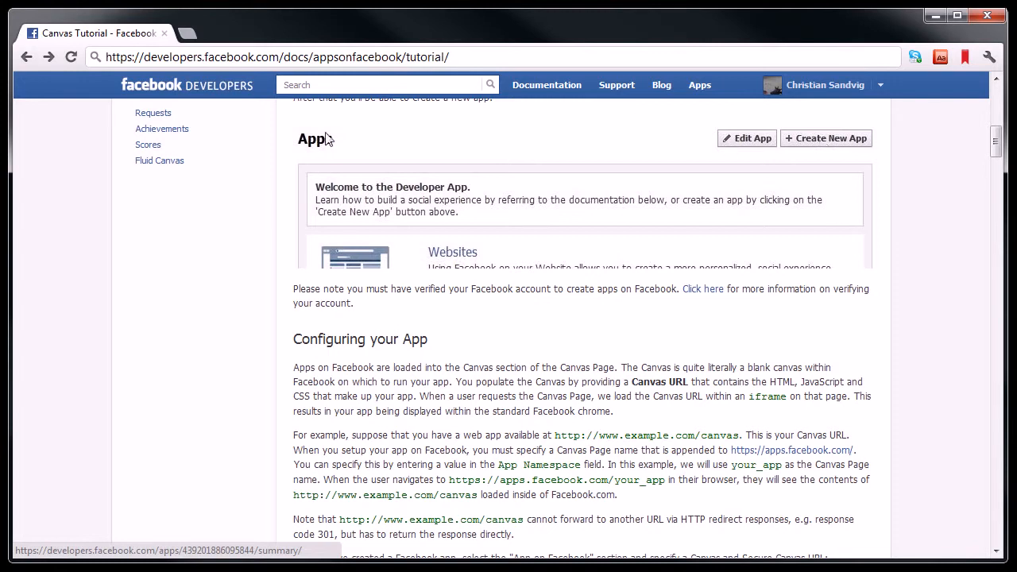
click(52, 58)
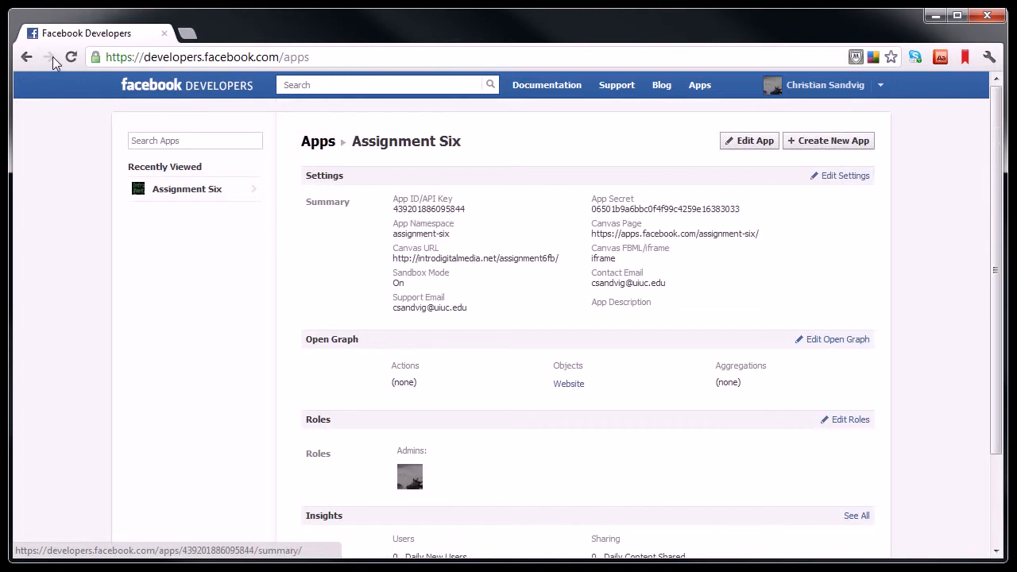
Step: Start a new app named Whatever-test-app and submit the security check text
click(835, 140)
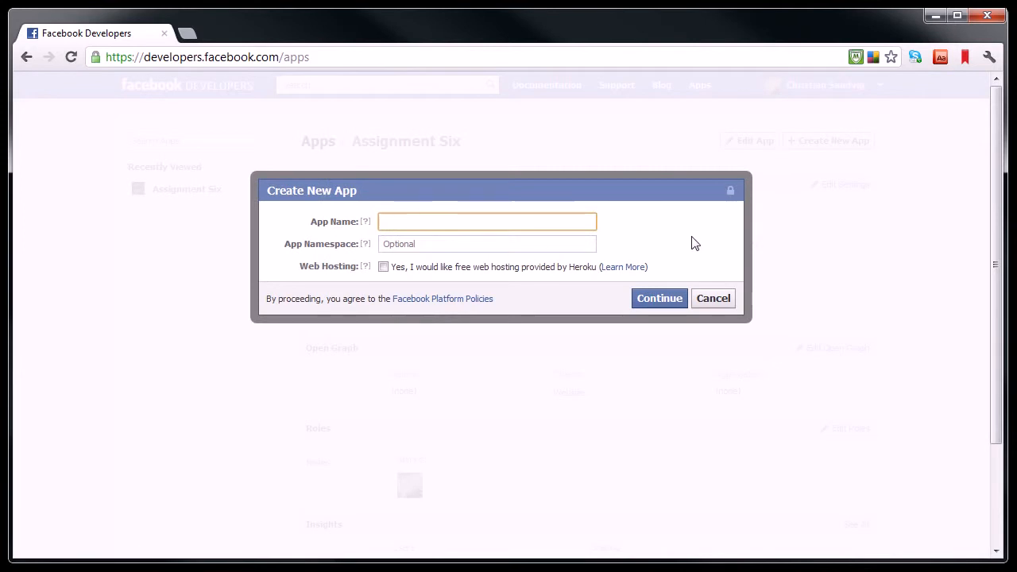
text(Wha)
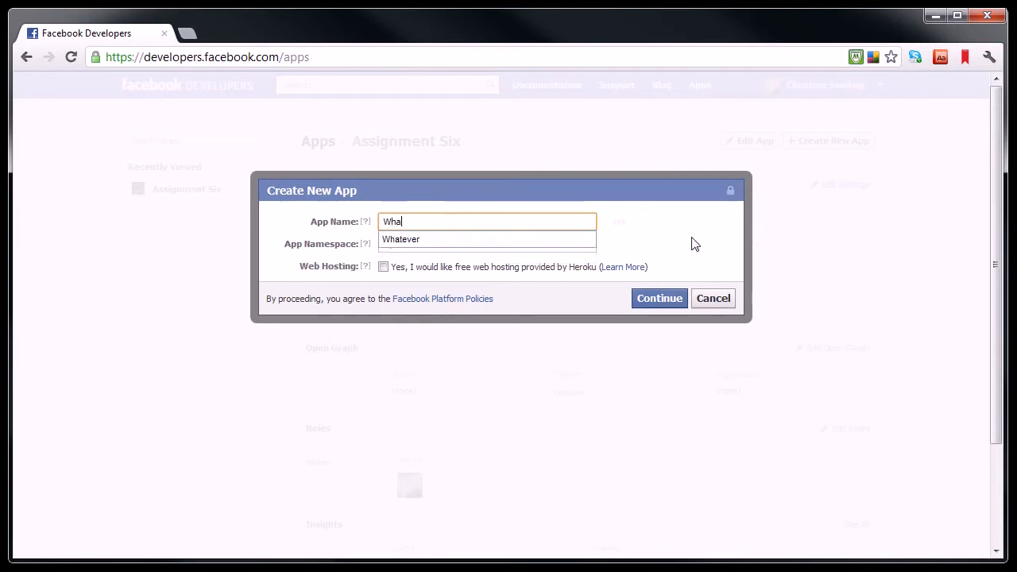
text(tever-test-app)
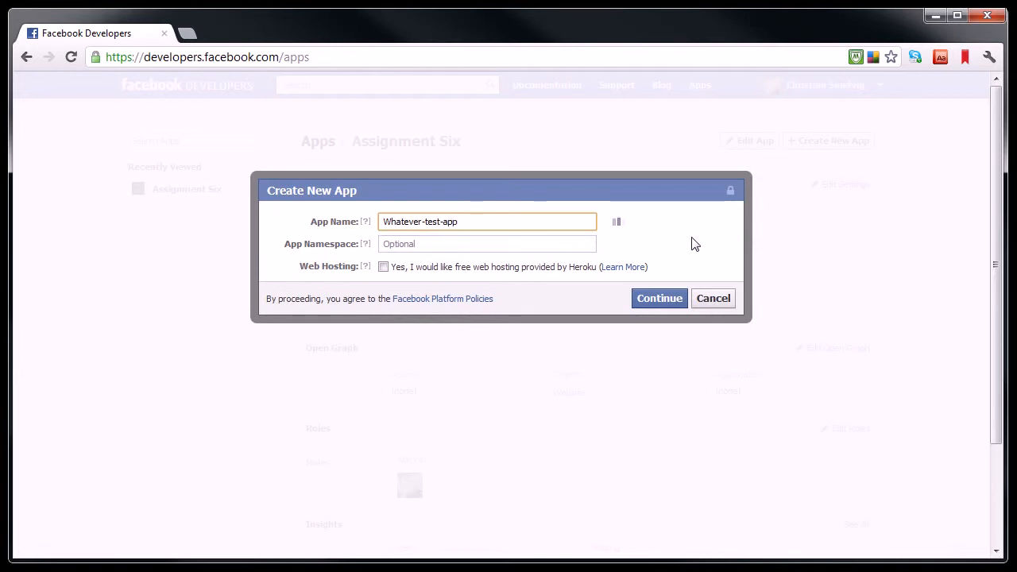
key(Tab)
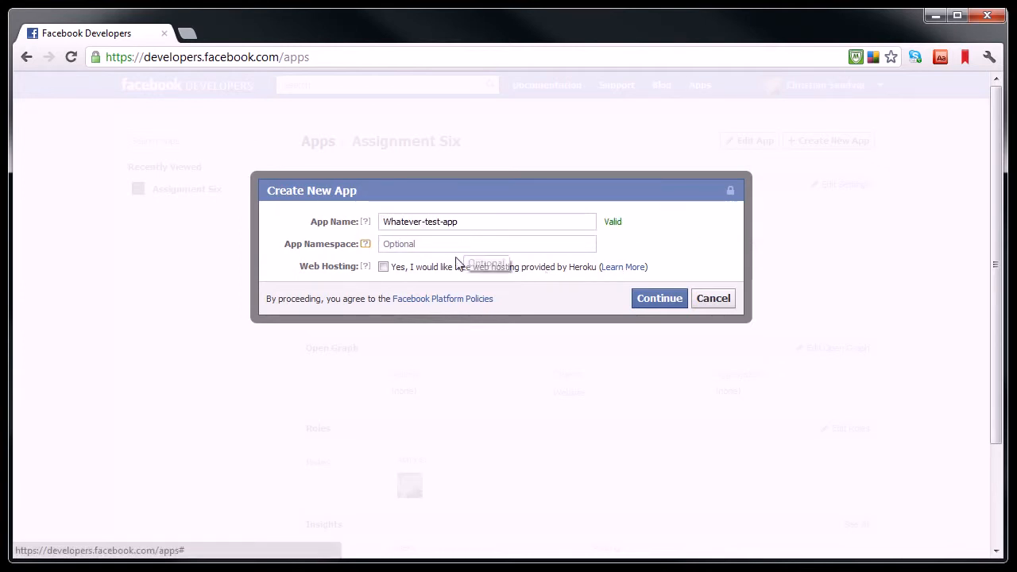
click(659, 307)
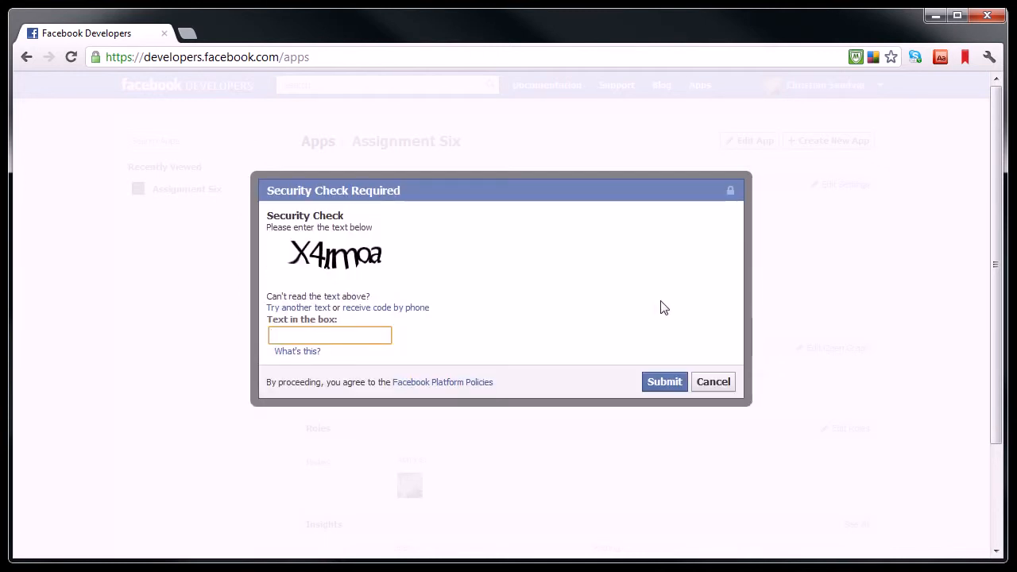
text(X4)
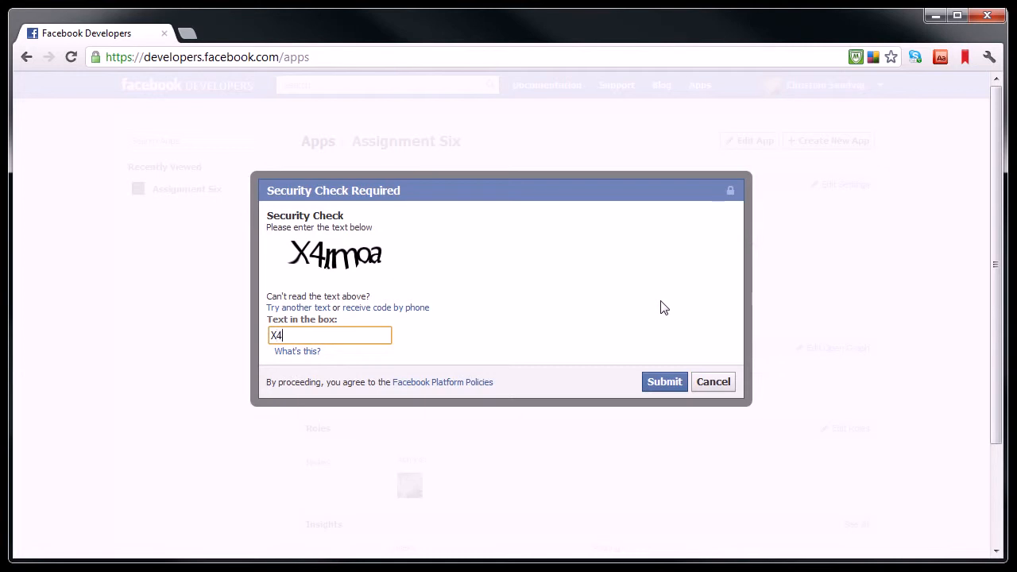
text(rmoa)
click(660, 381)
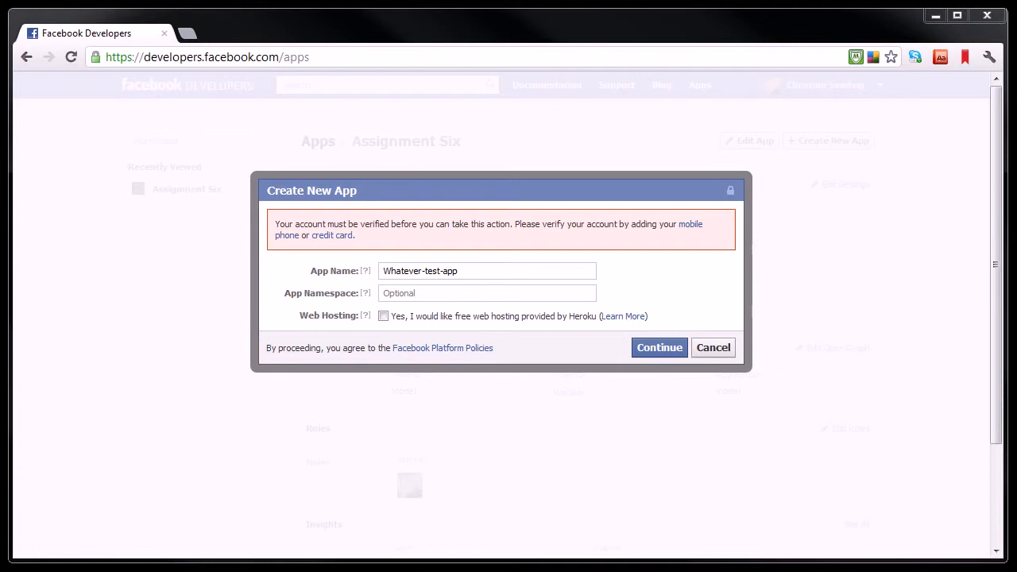
Step: Verify the account's mobile phone with the texted confirmation code, then close the confirmation window
click(691, 227)
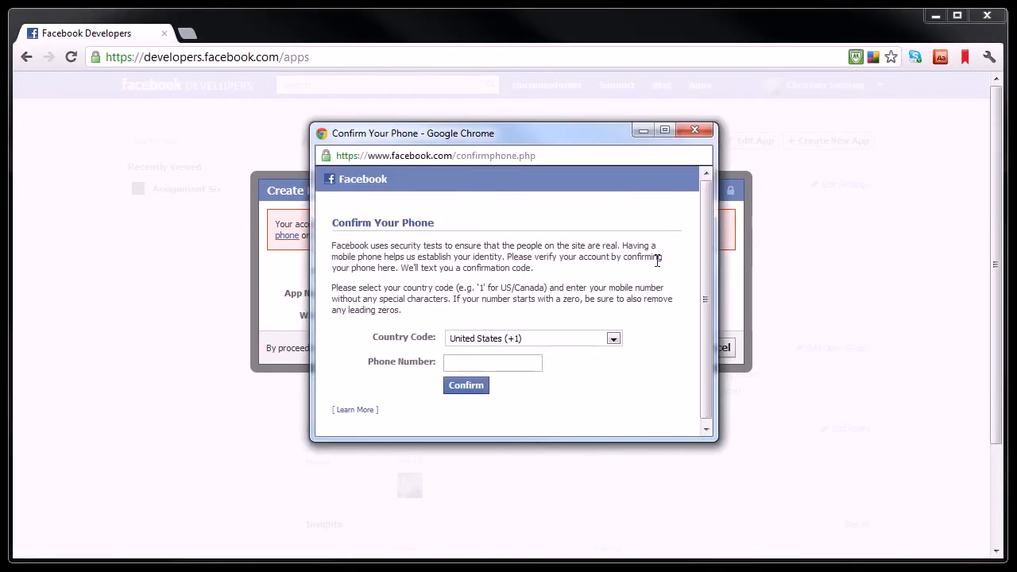
click(488, 364)
drag(506, 123, 495, 368)
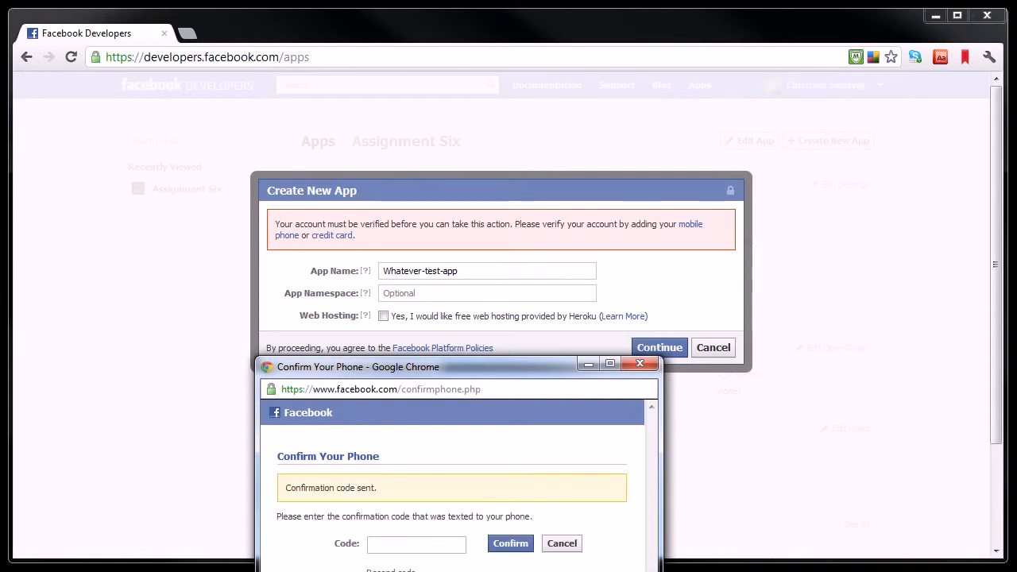
drag(482, 364, 536, 137)
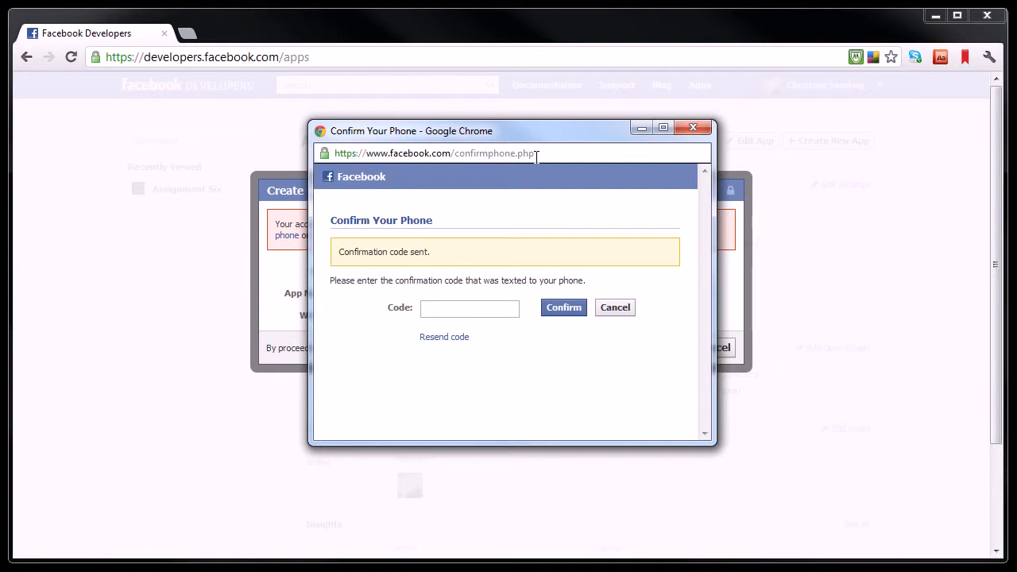
click(438, 309)
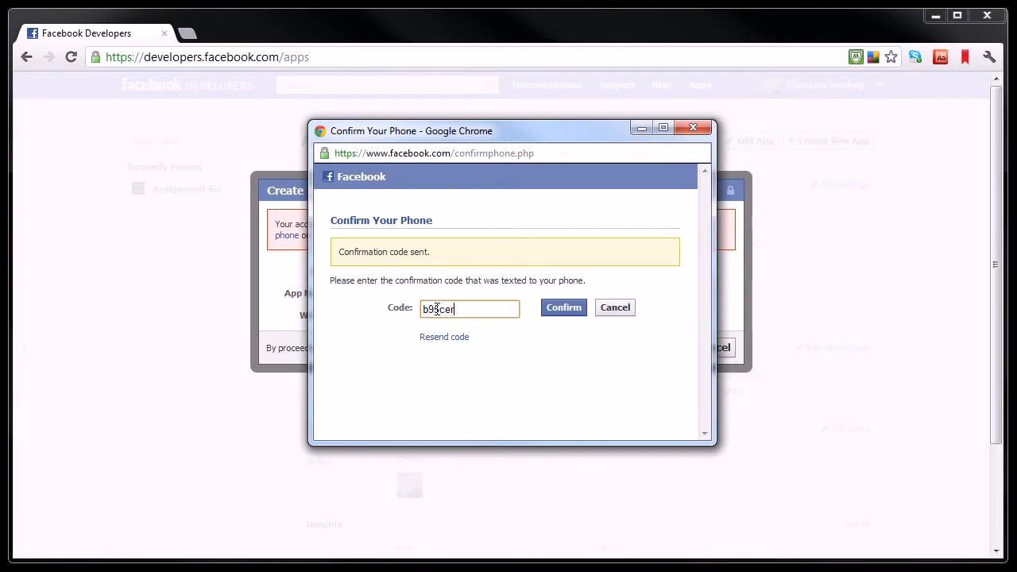
click(569, 309)
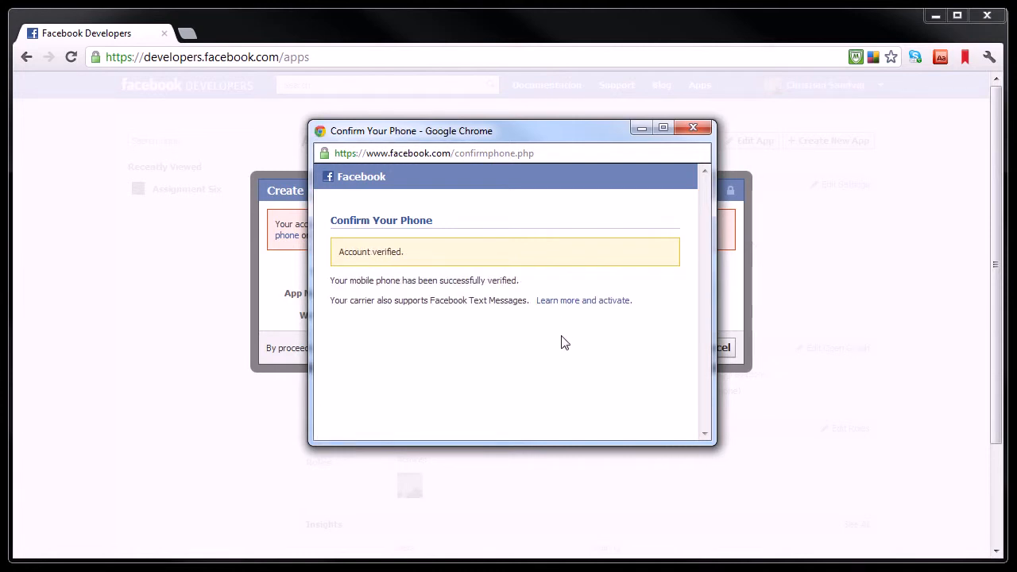
click(693, 129)
Step: Pass the captcha security check to create Whatever-test-app and open its Basic settings
click(660, 349)
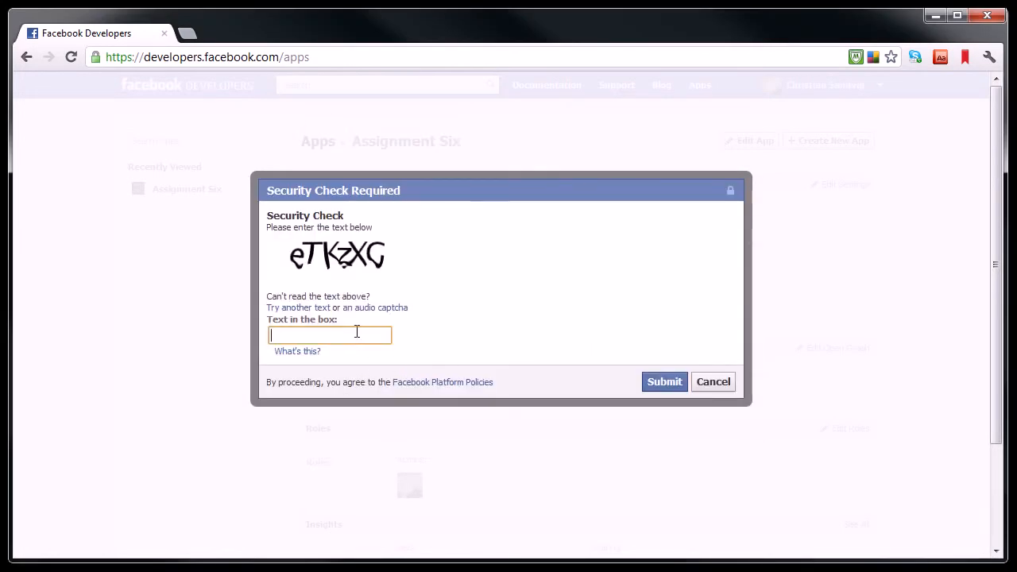
text(eTKzXC)
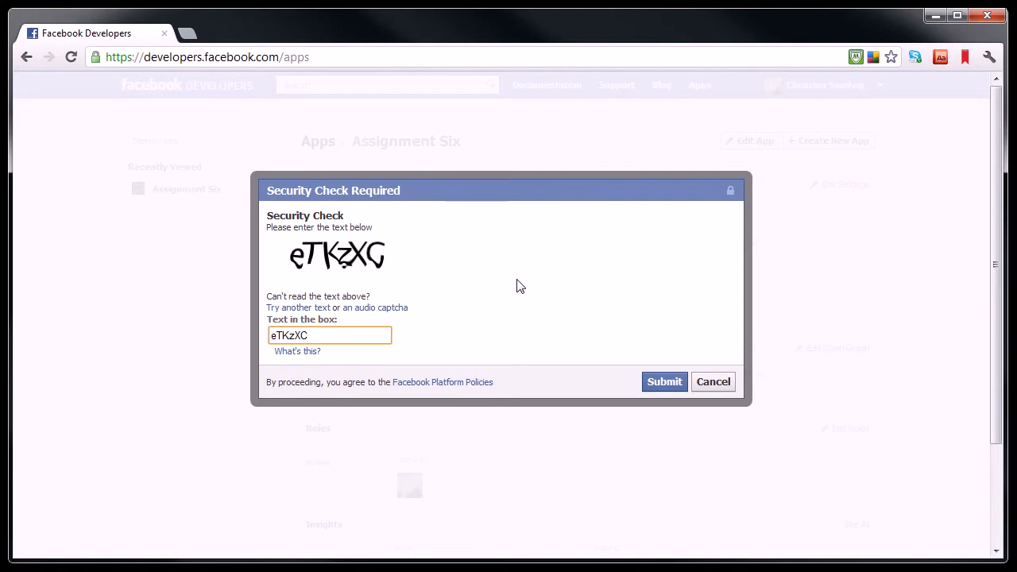
click(660, 382)
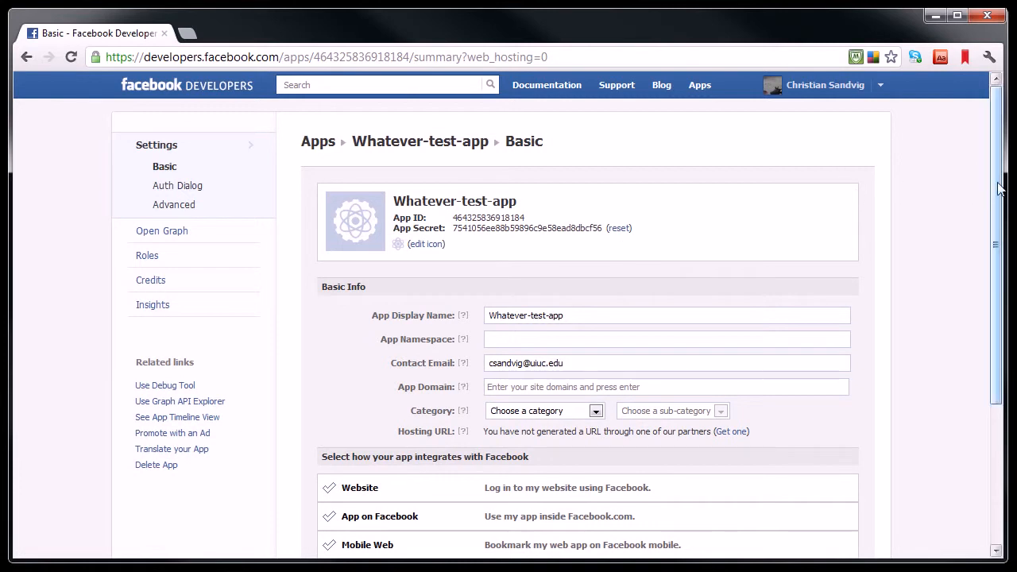
drag(1000, 189, 998, 247)
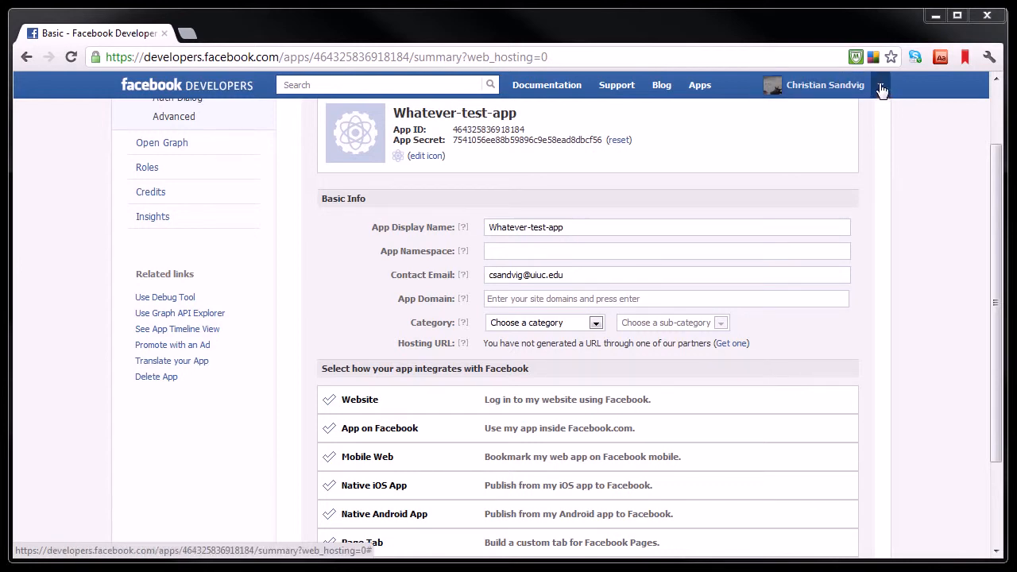
Step: Go from the developer account settings via the profile to Facebook's Account Settings
click(881, 89)
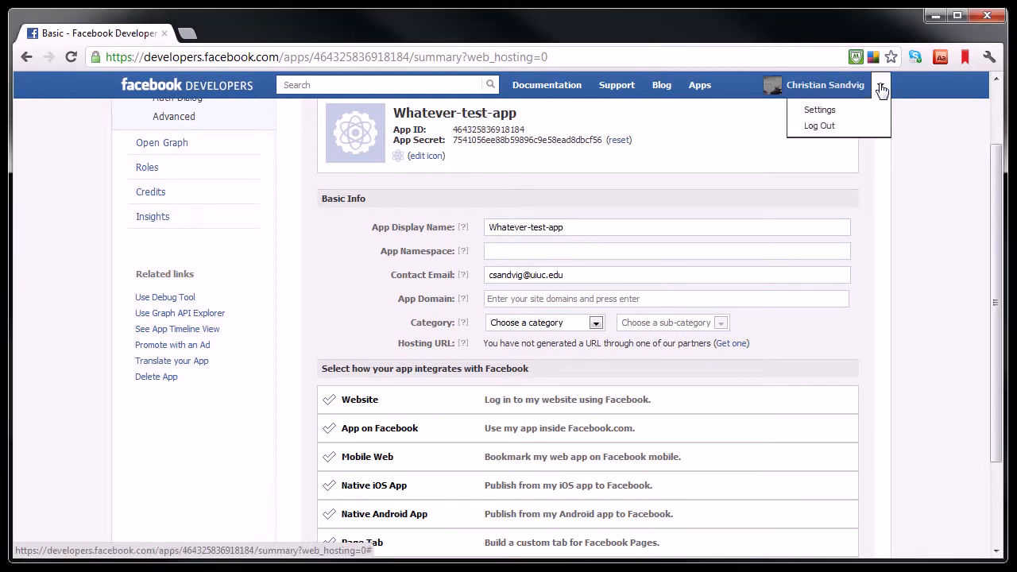
click(820, 110)
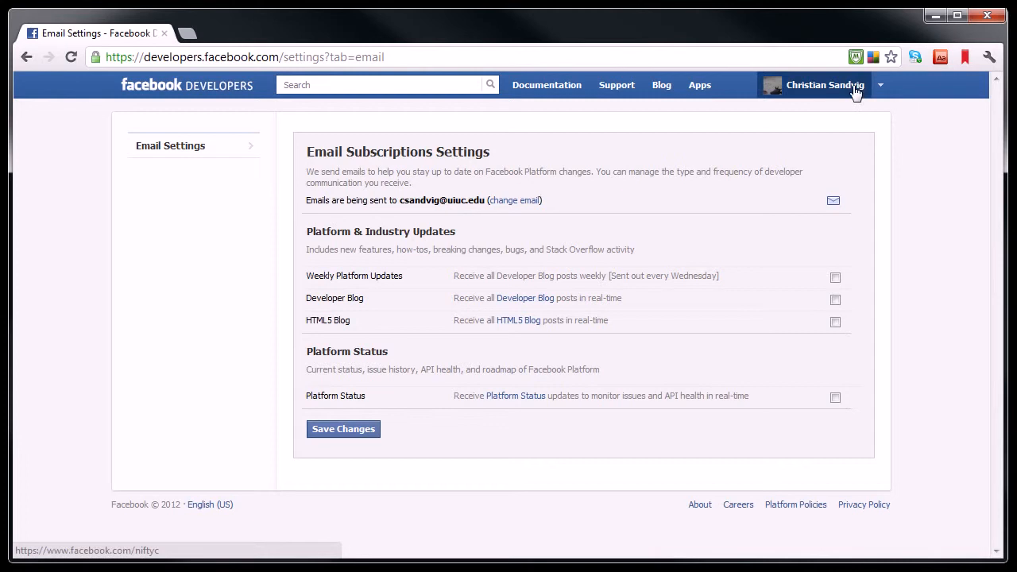
click(855, 88)
click(808, 87)
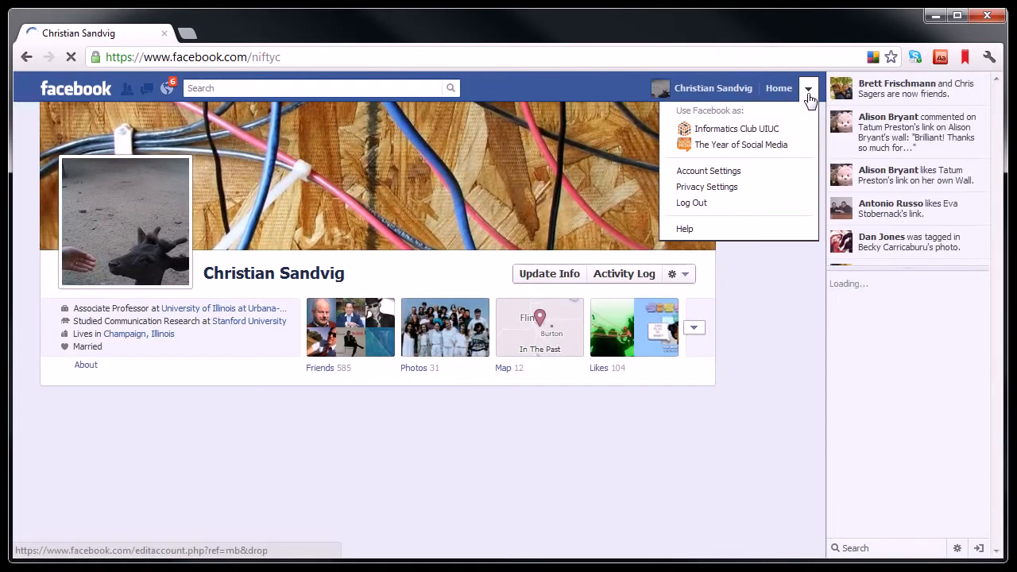
click(719, 173)
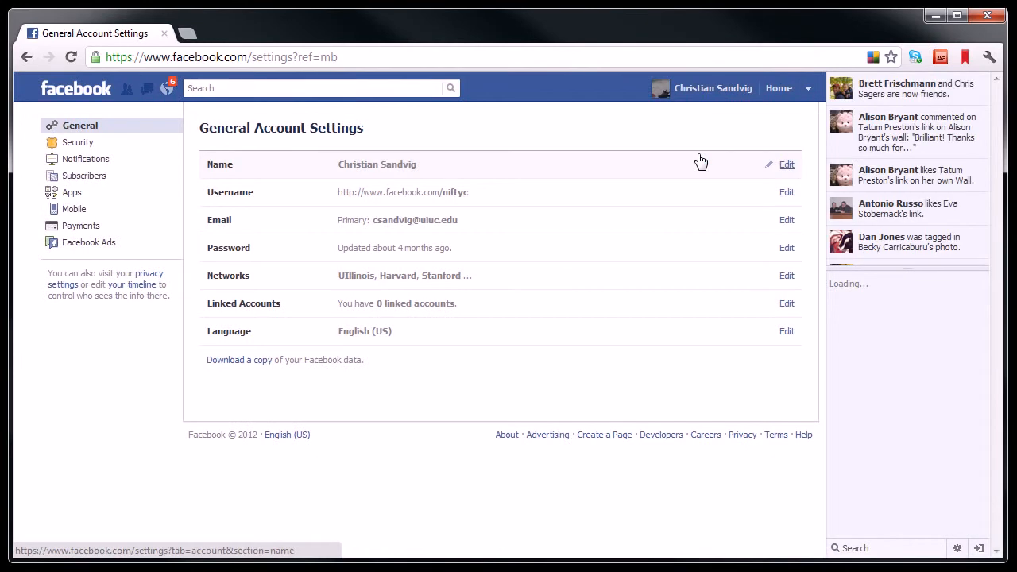
Step: Turn off Secure Browsing (https) under Security and save the change
click(79, 148)
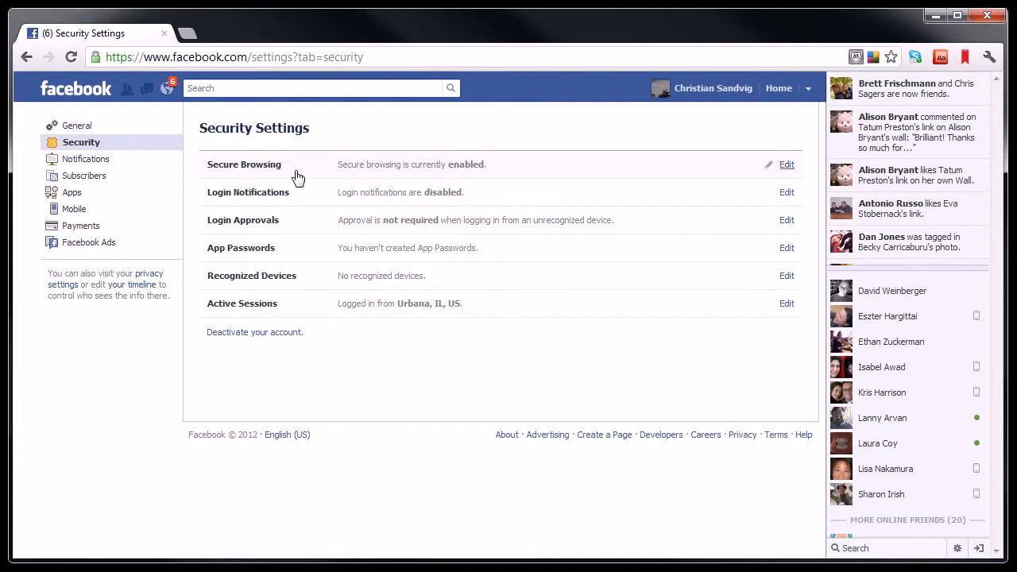
click(788, 167)
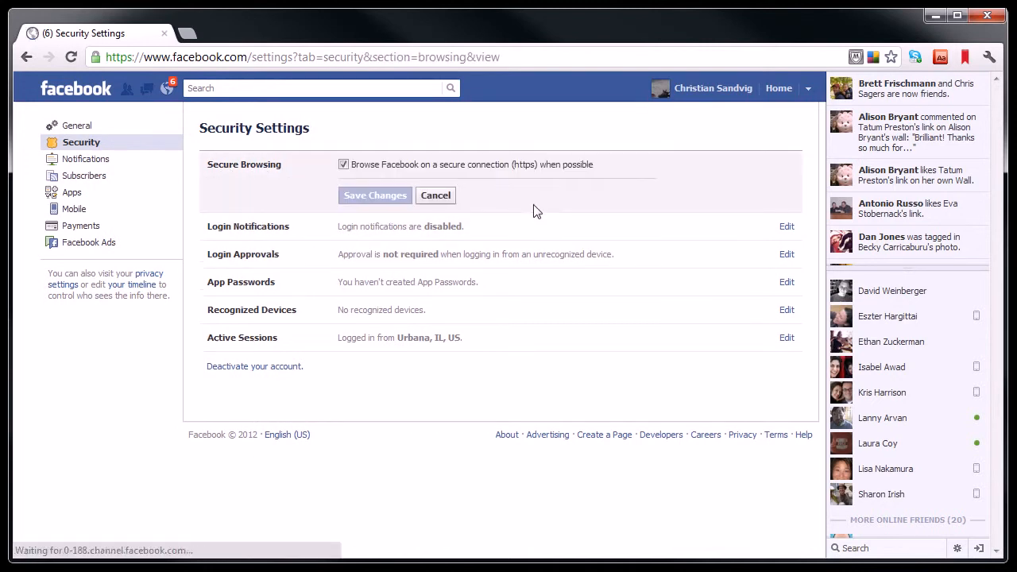
click(344, 166)
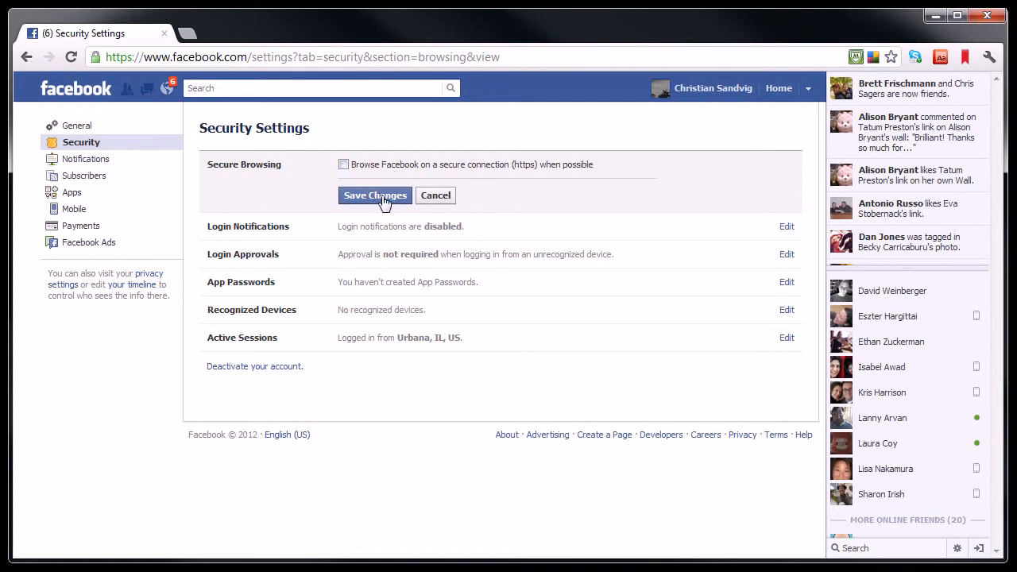
click(381, 196)
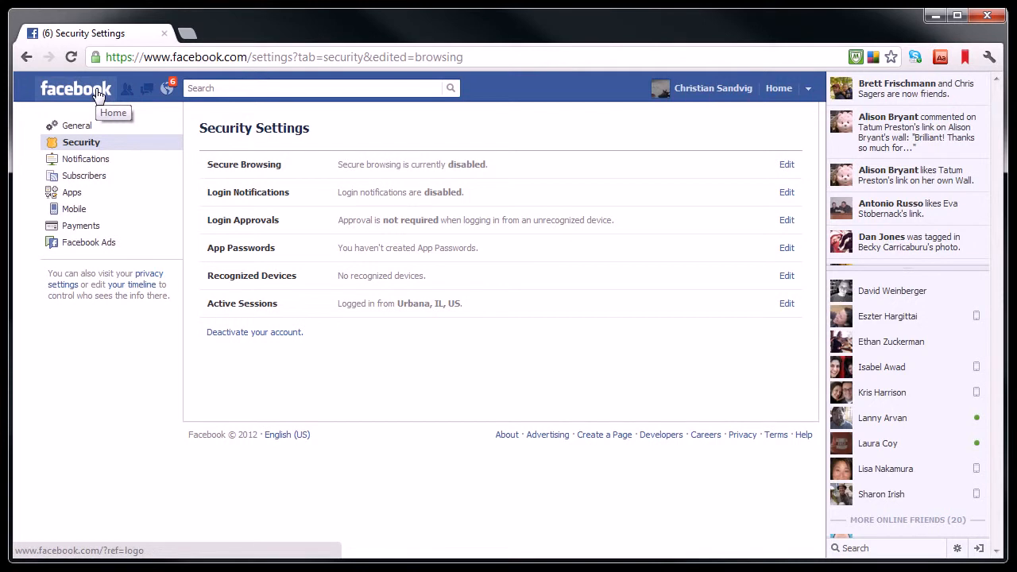
Step: Return to Whatever-test-app's Basic settings page through Back history, then minimize Chrome
right_click(27, 57)
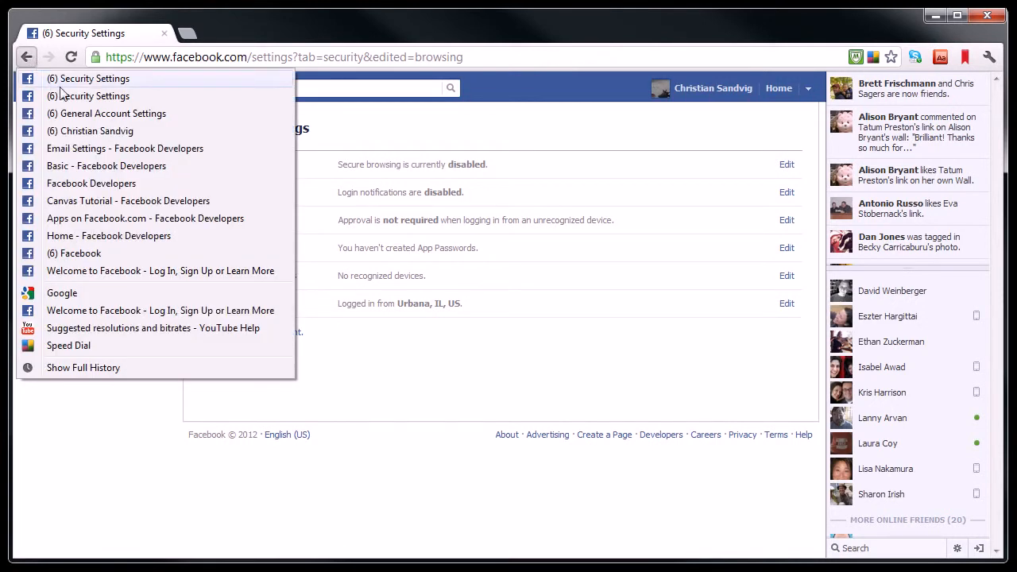
click(117, 166)
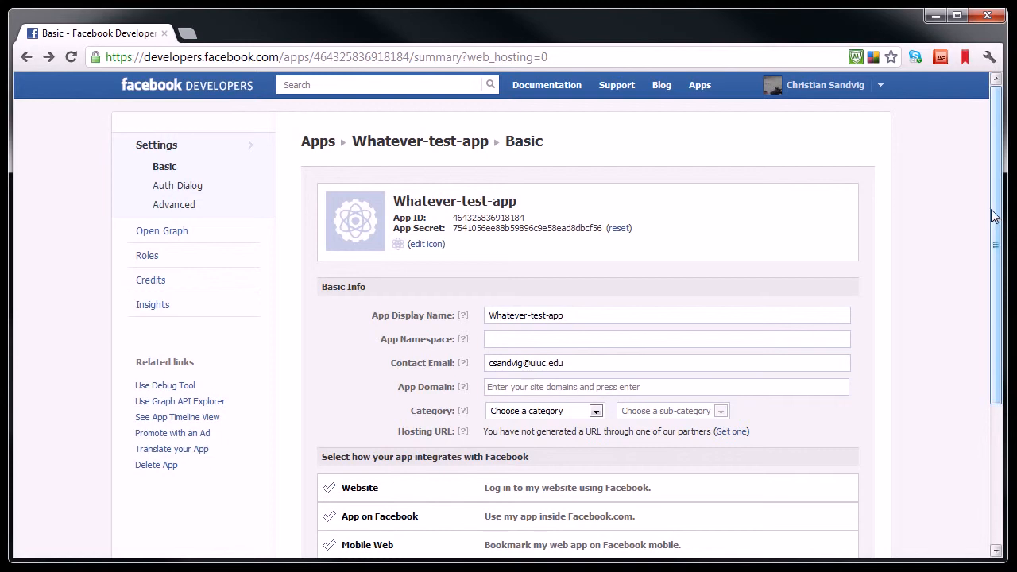
scroll(995, 219, down, 3)
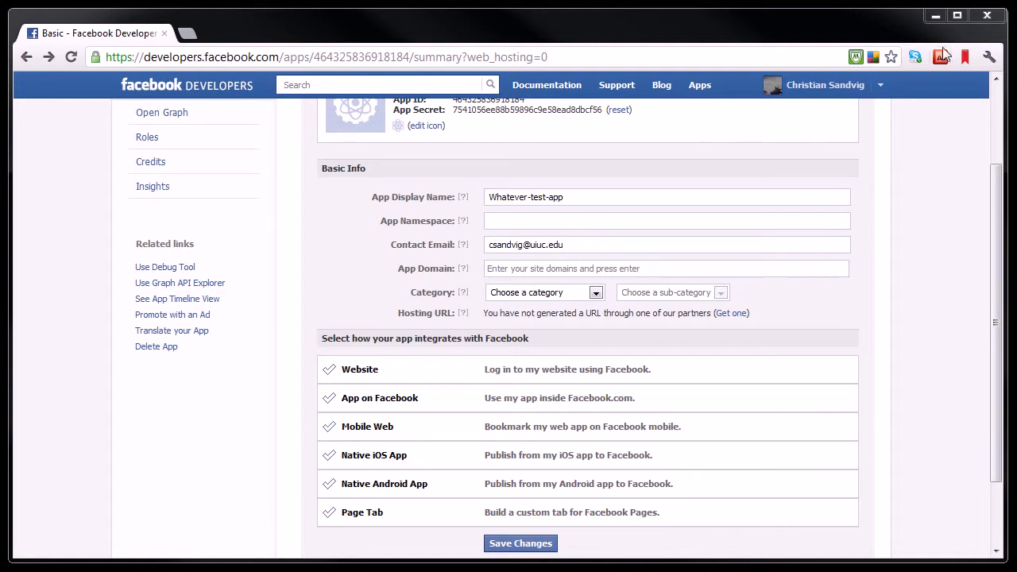
click(936, 18)
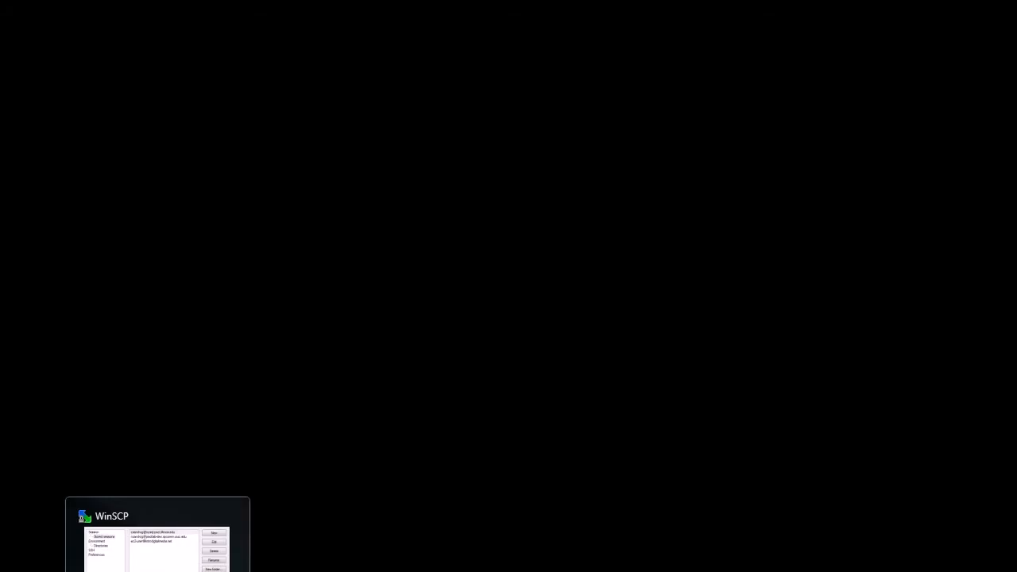
Step: Connect WinSCP to the stored introdigitalmedia.net session
click(157, 571)
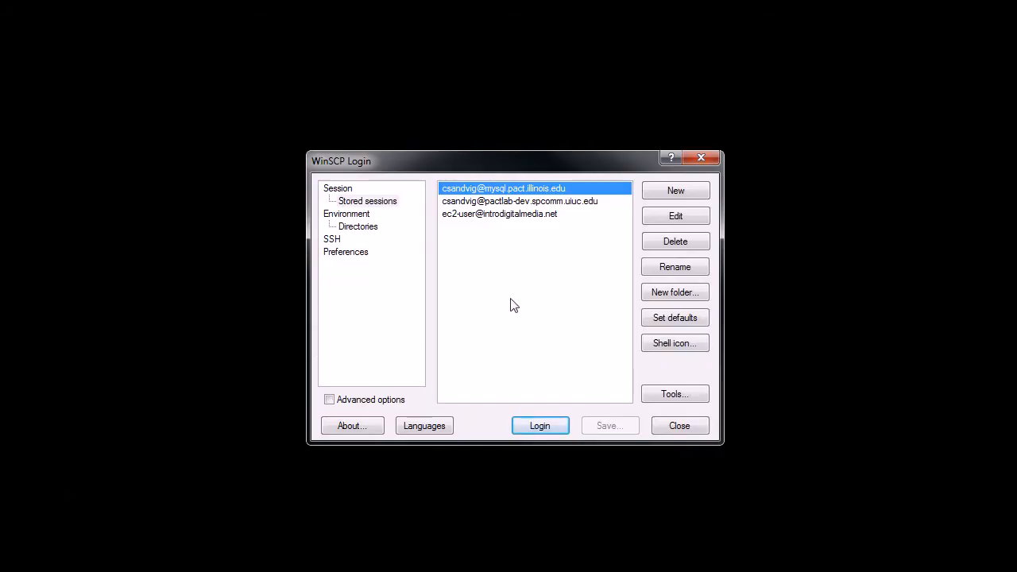
double_click(532, 213)
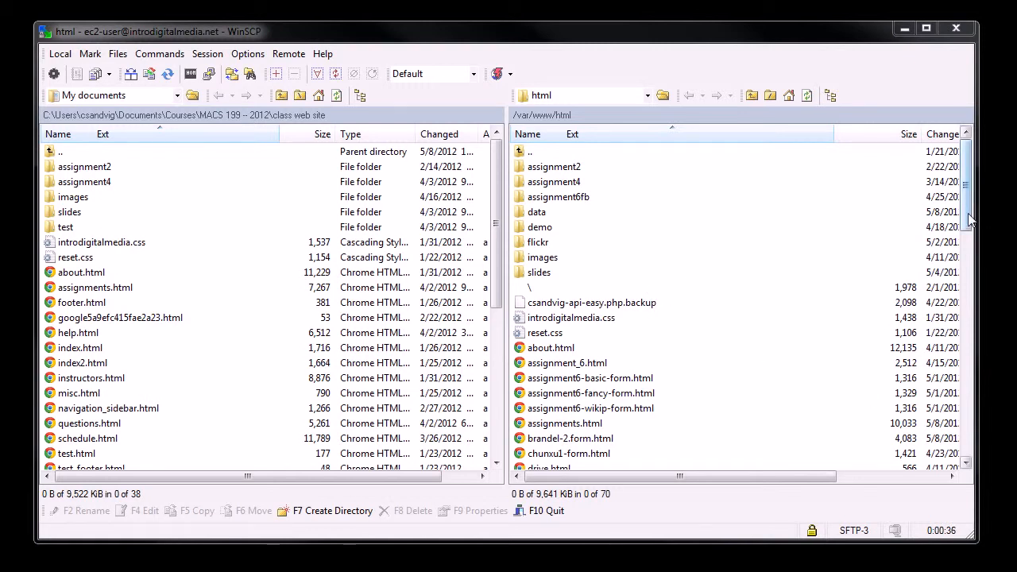
Step: Make a new directory named whatever-test in the remote /var/www/html and enter it
drag(969, 220, 953, 474)
right_click(694, 469)
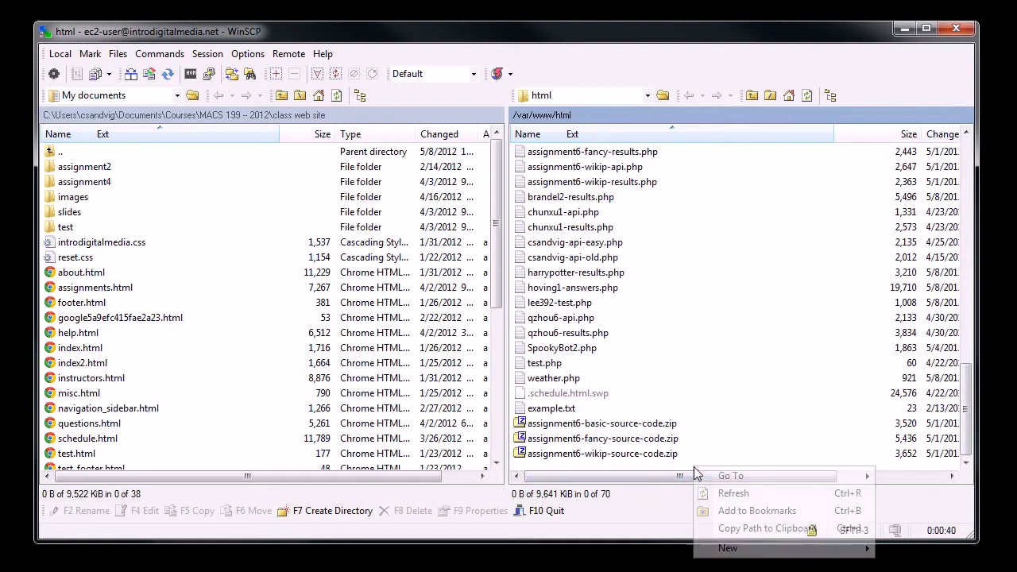
mouse_move(761, 552)
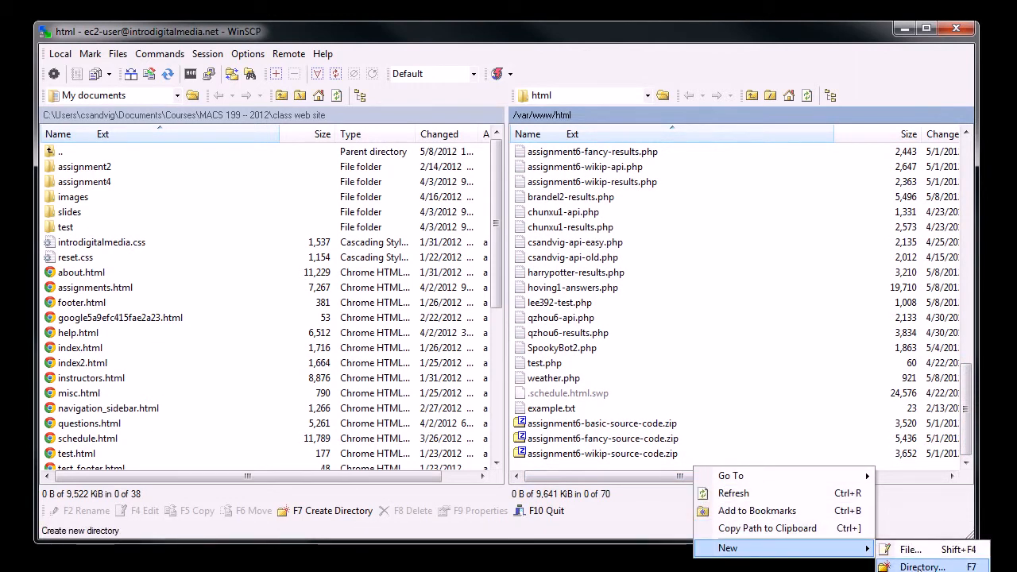
click(920, 566)
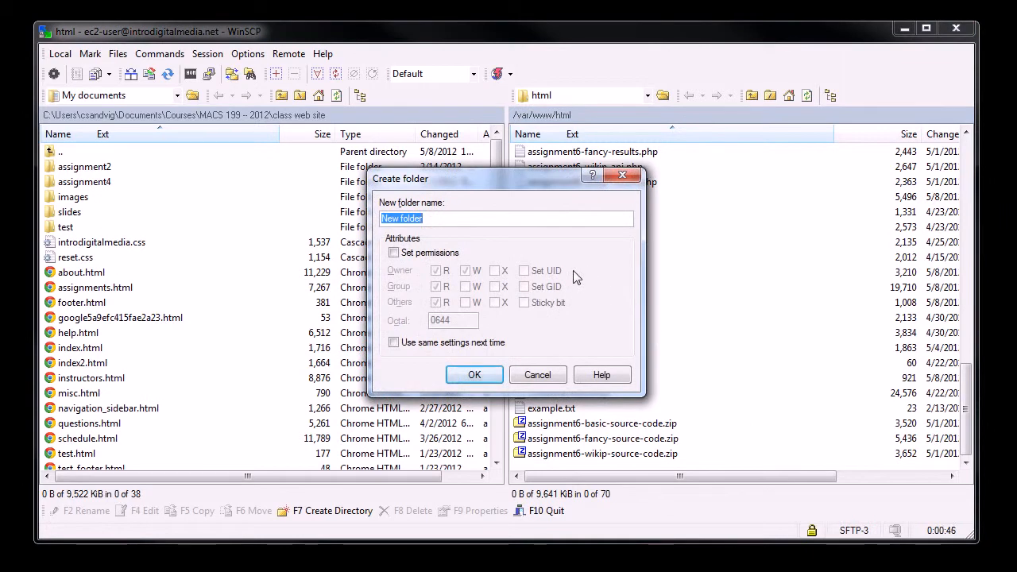
text(whatever-test)
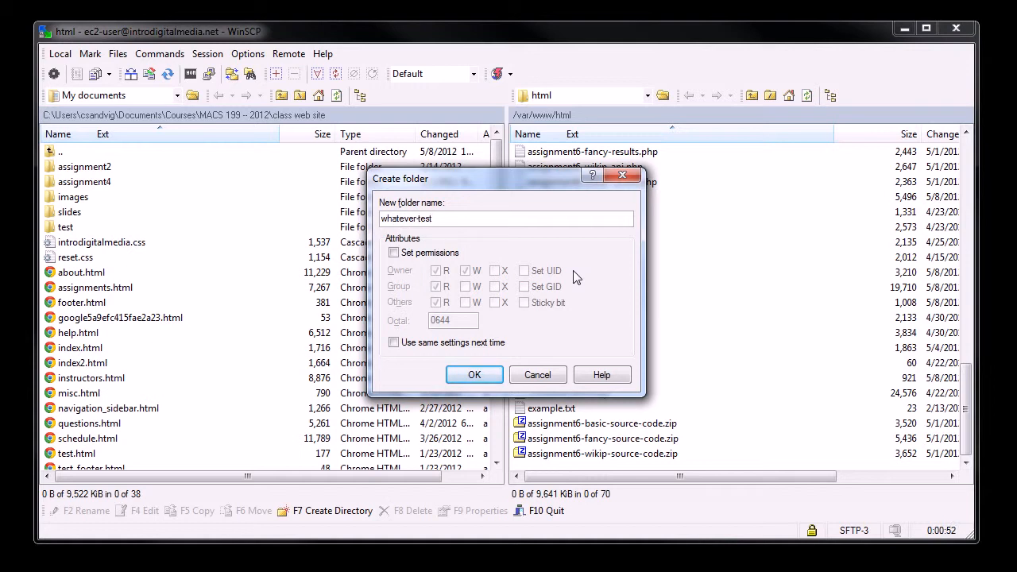
key(Return)
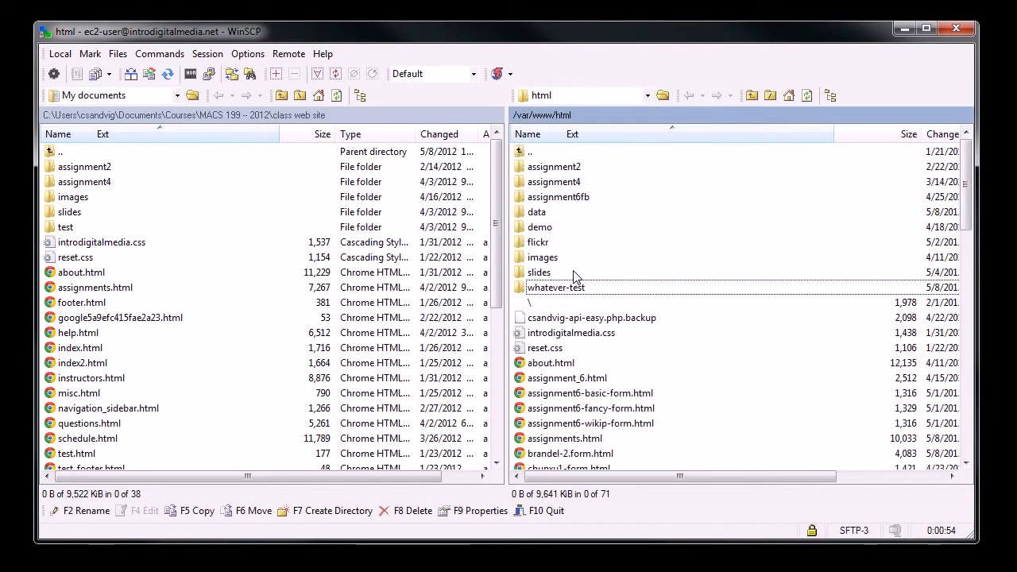
double_click(568, 289)
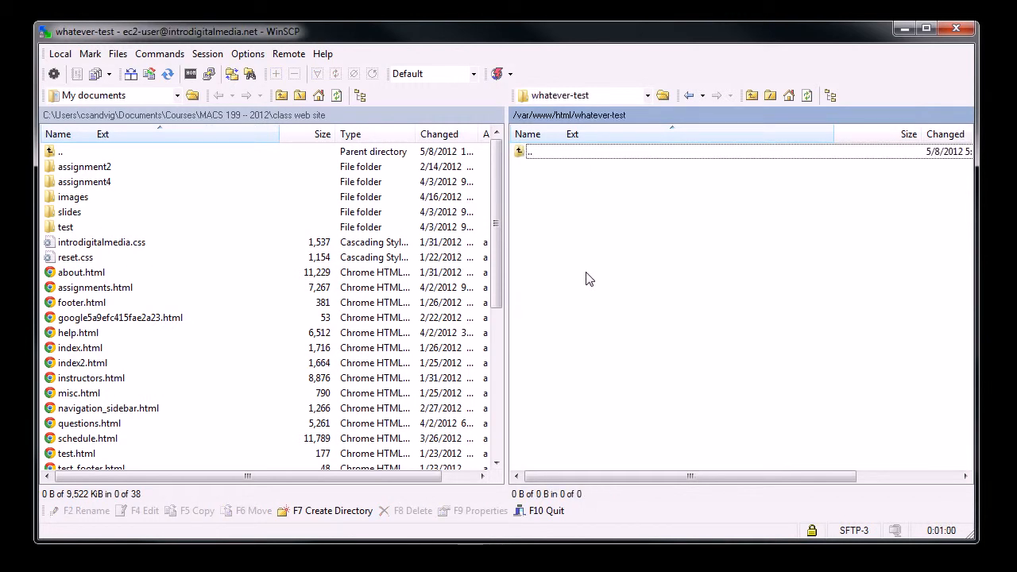
Step: Move assignment6-wikip-form.html from /var/www/html into the whatever-test folder on the server
click(751, 96)
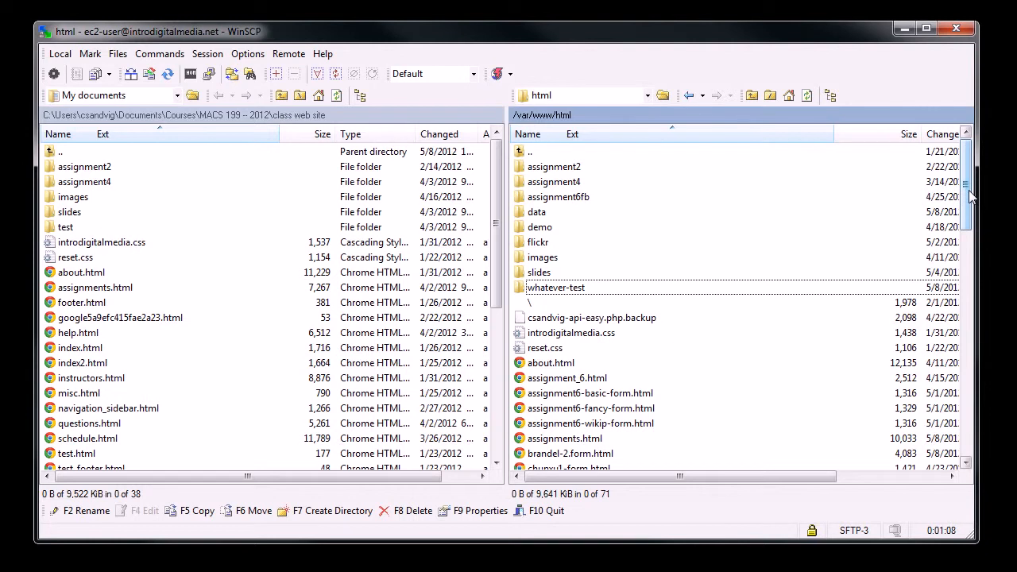
mouse_move(970, 196)
mouse_down()
mouse_move(970, 234)
mouse_move(969, 204)
mouse_up()
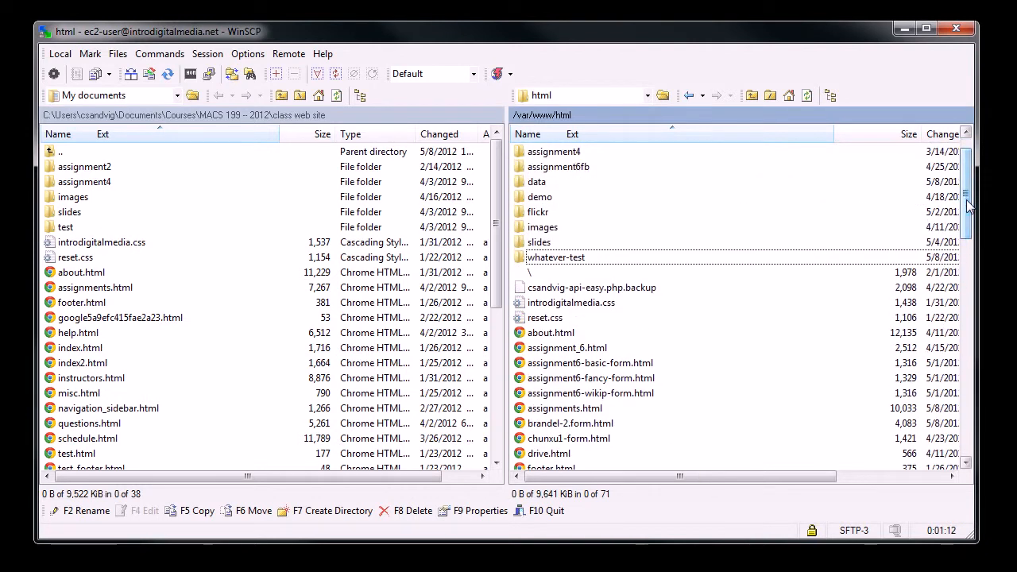
click(597, 394)
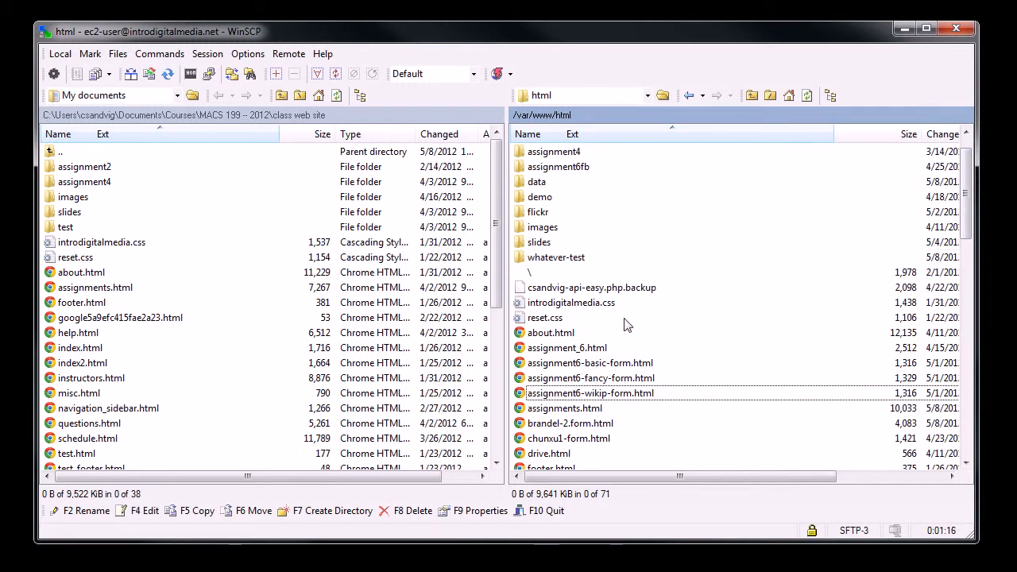
click(566, 259)
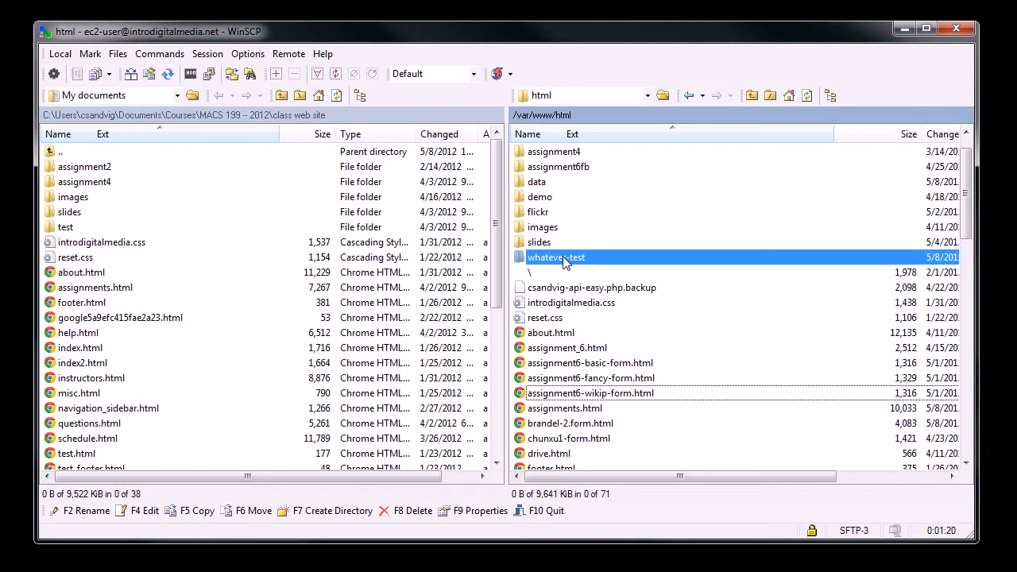
drag(563, 263, 563, 262)
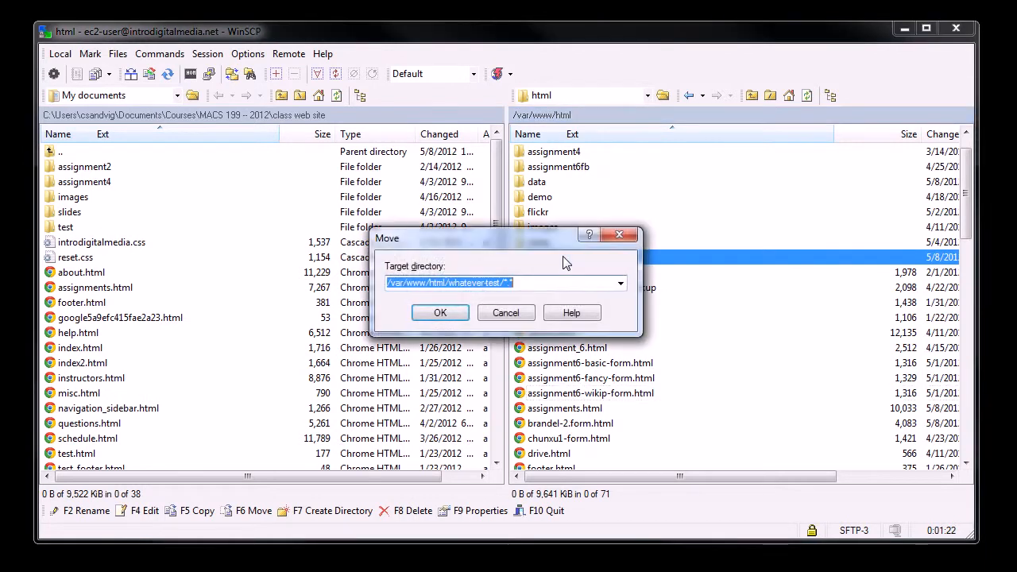
click(442, 314)
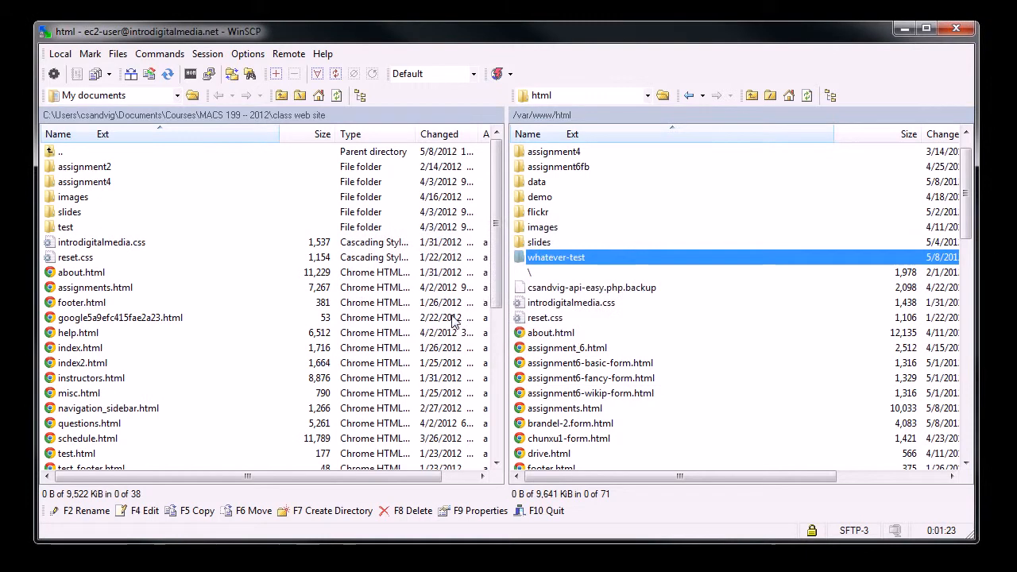
drag(967, 225, 979, 427)
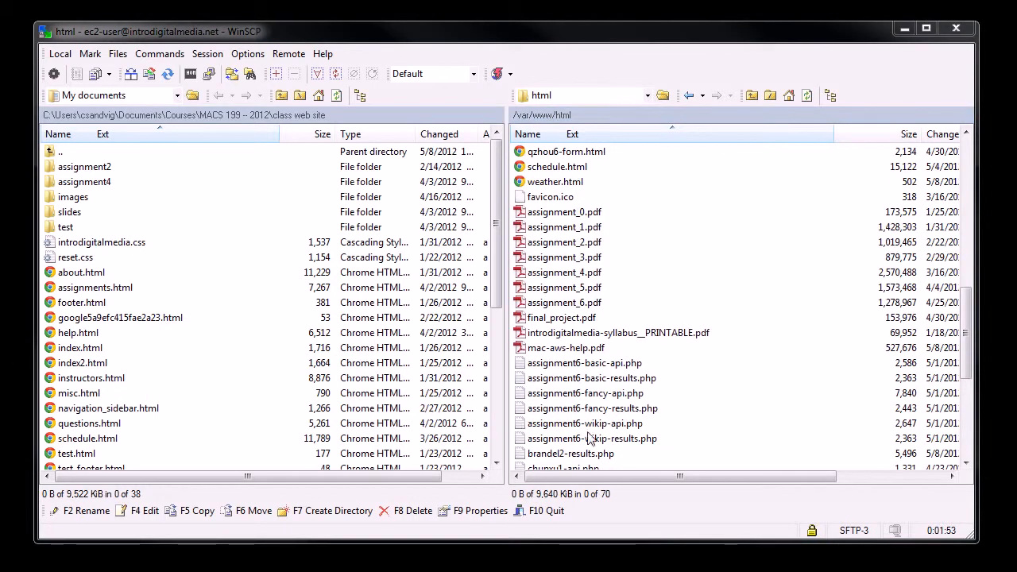
Step: Move assignment6-wikip-api.php and assignment6-wikip-results.php together into the whatever-test folder
click(604, 427)
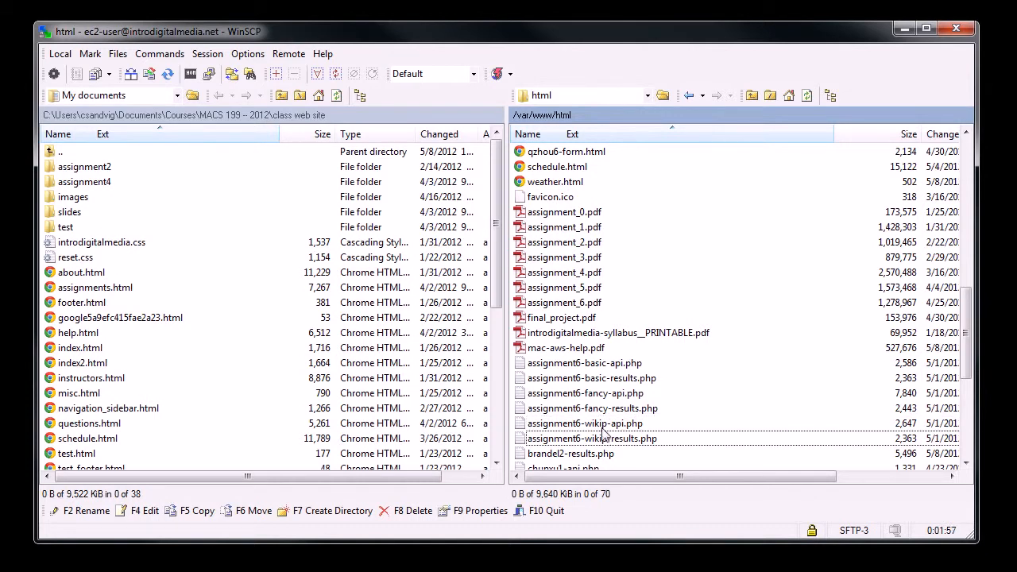
key(shift+Down)
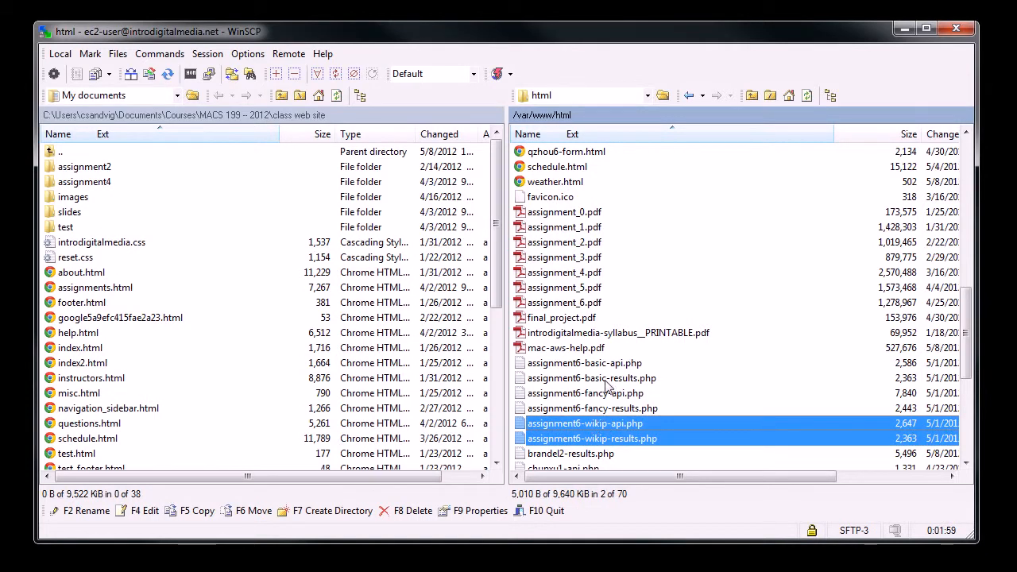
scroll(581, 155, up, 5)
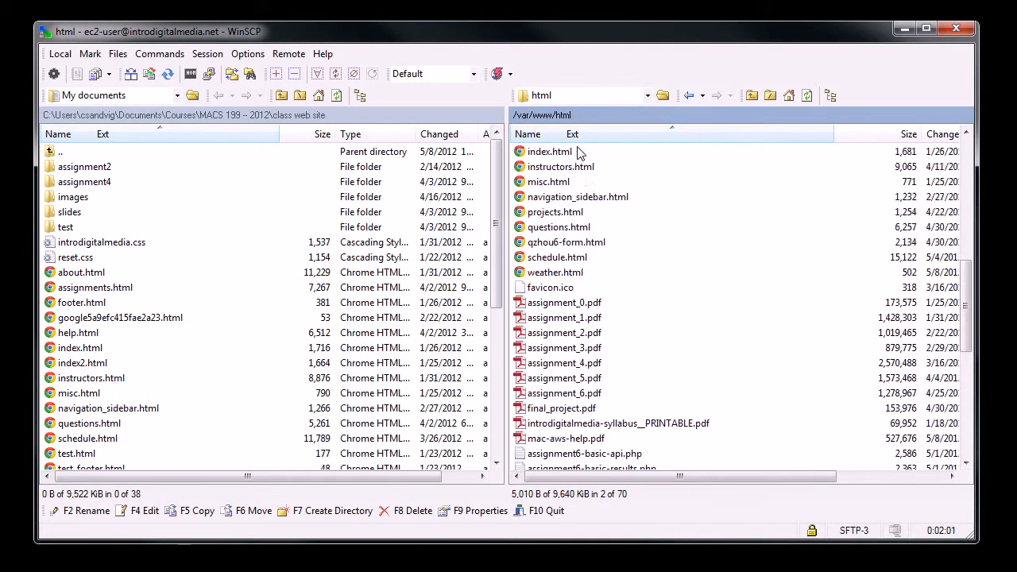
drag(578, 153, 563, 263)
click(445, 313)
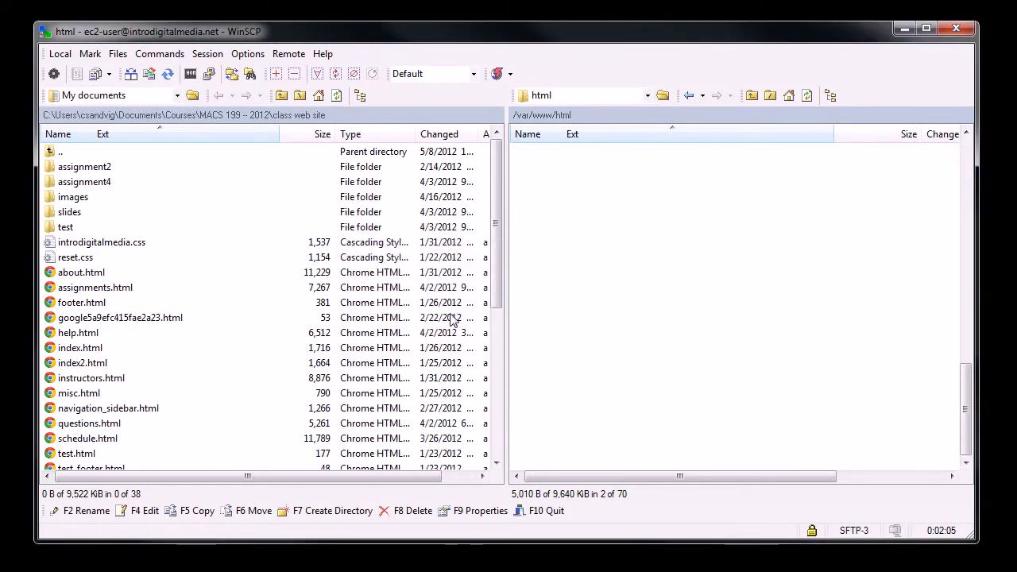
click(967, 252)
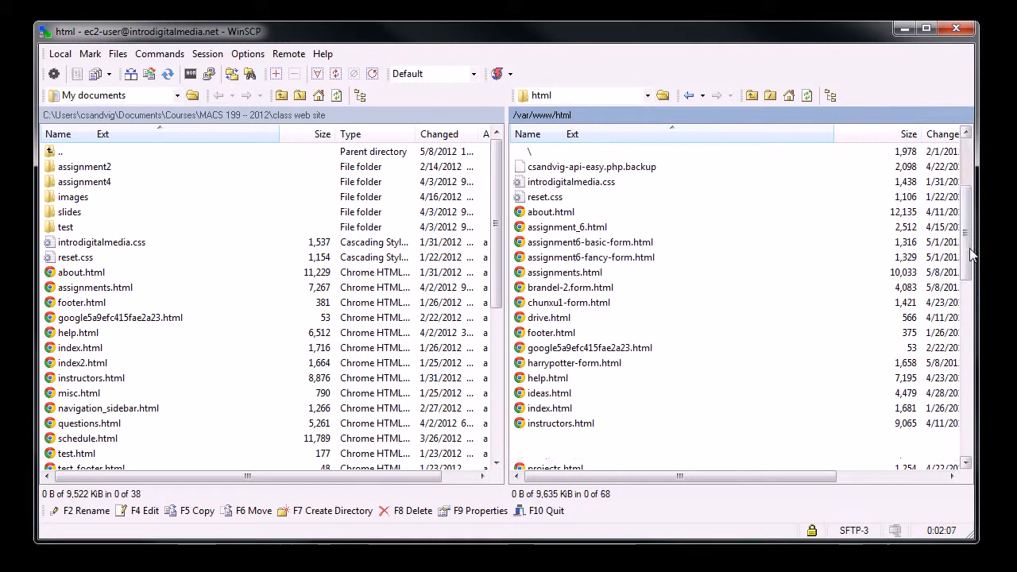
scroll(556, 238, up, 4)
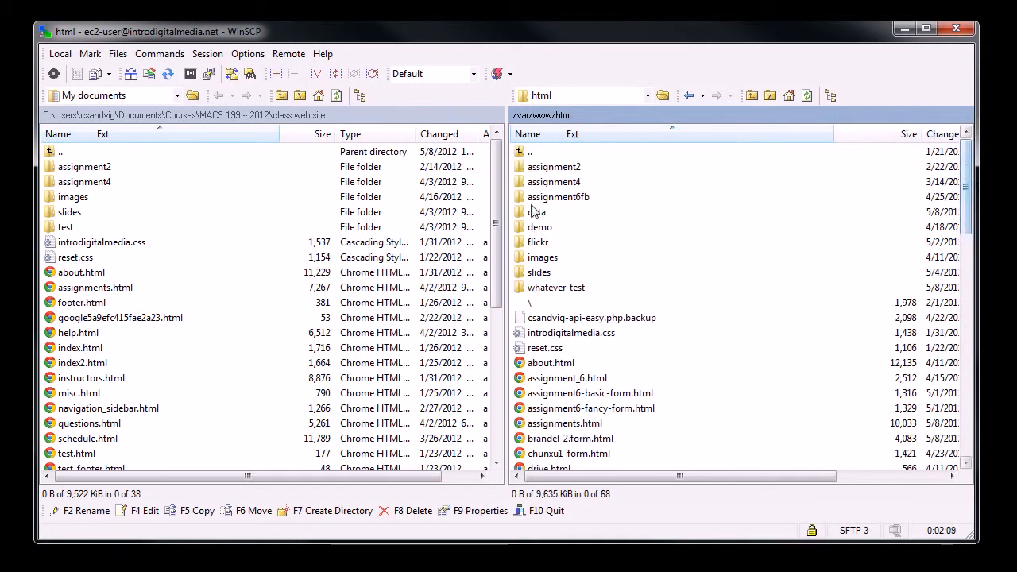
Step: Inside whatever-test, rename assignment6-wikip-form.html to index.html
double_click(566, 291)
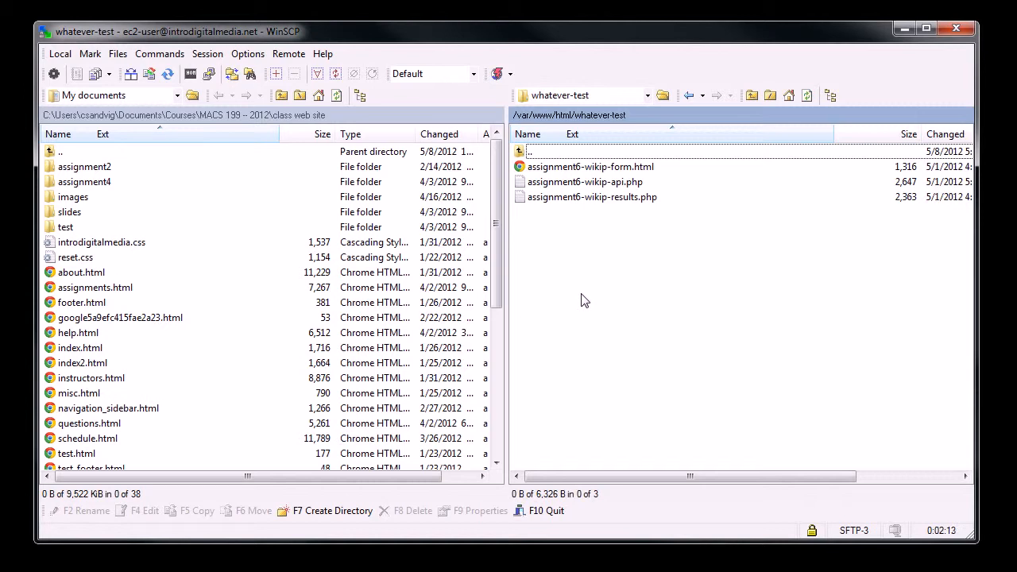
click(624, 168)
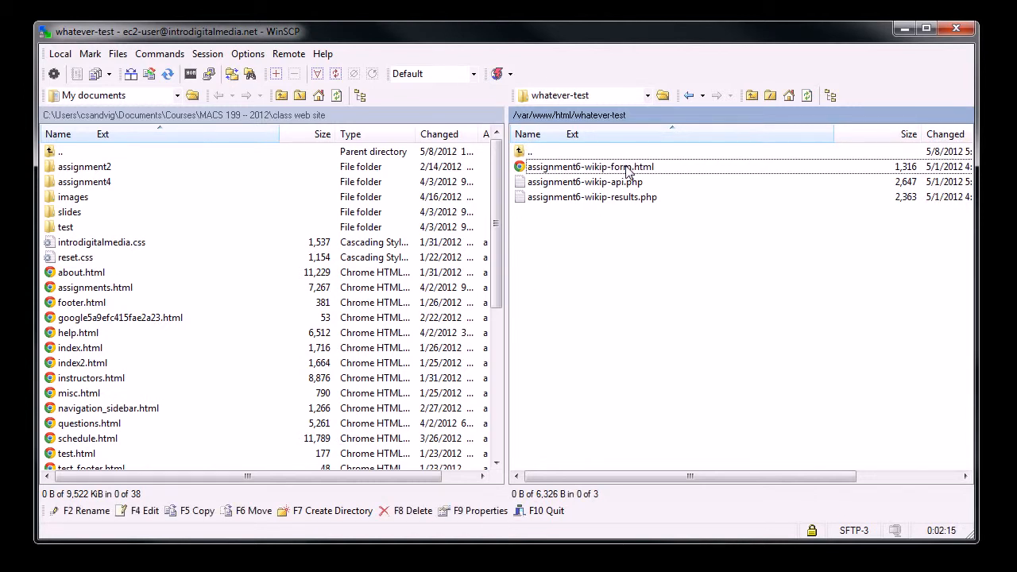
right_click(626, 169)
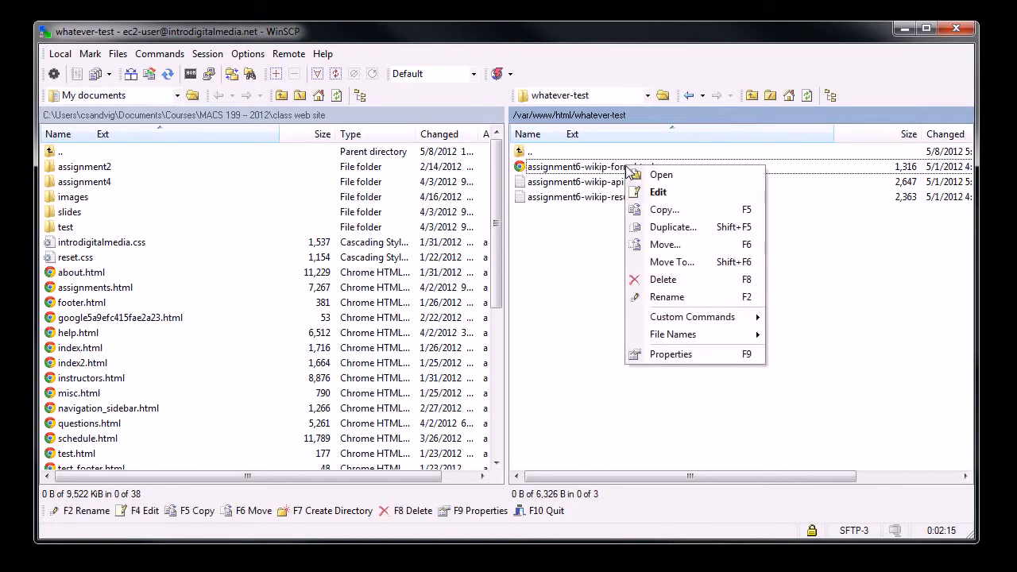
click(666, 298)
text(in)
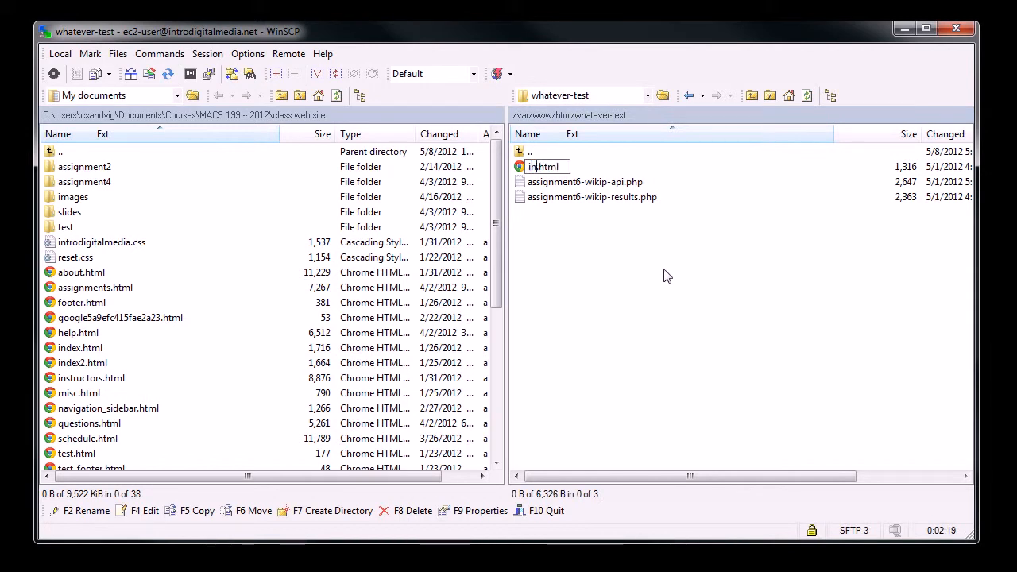
text(dex)
key(Return)
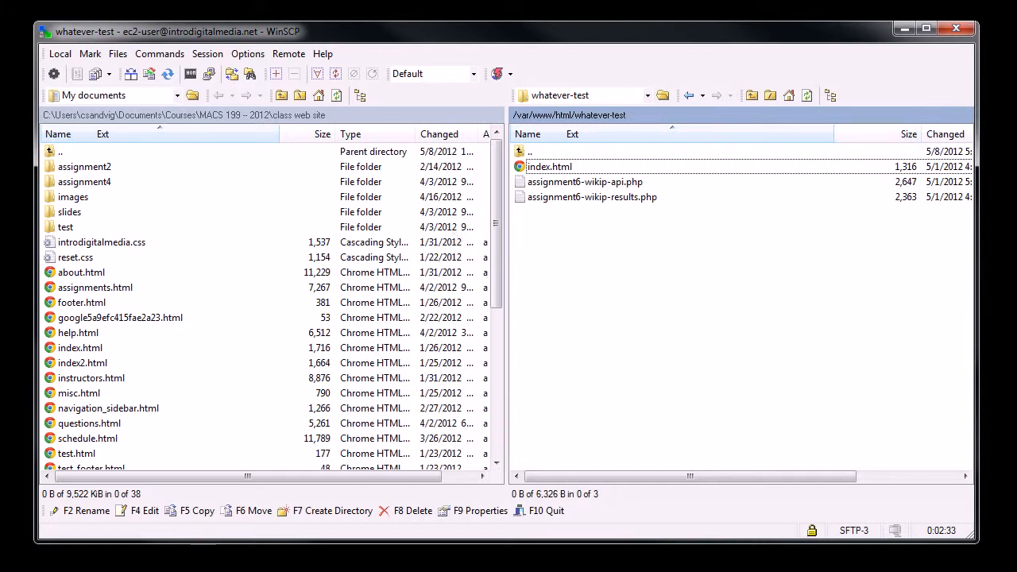
mouse_move(158, 568)
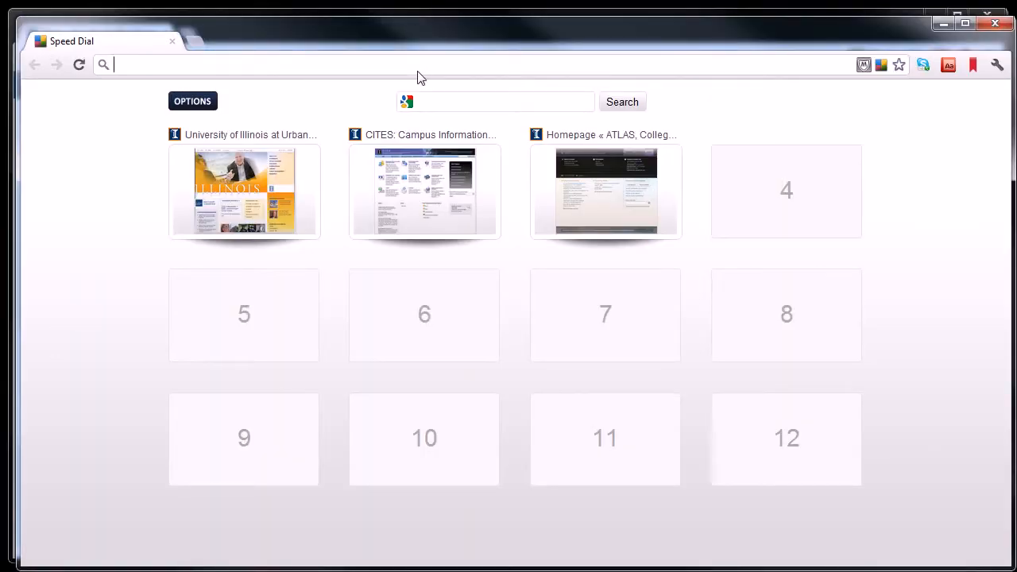
Step: Load introdigitalmedia.net/whatever-test in Chrome
text(intr)
key(Right)
text(/)
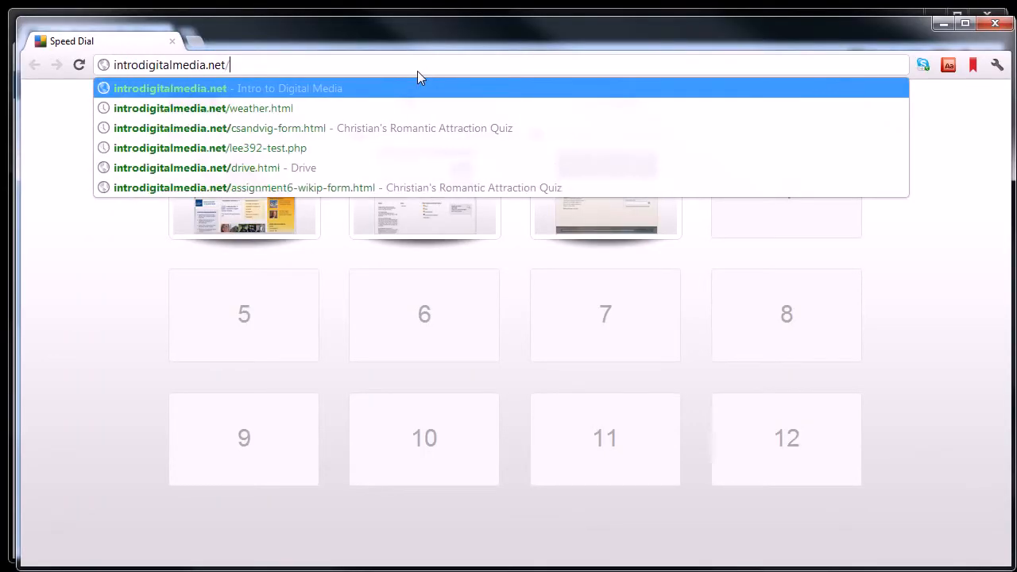
text(wh)
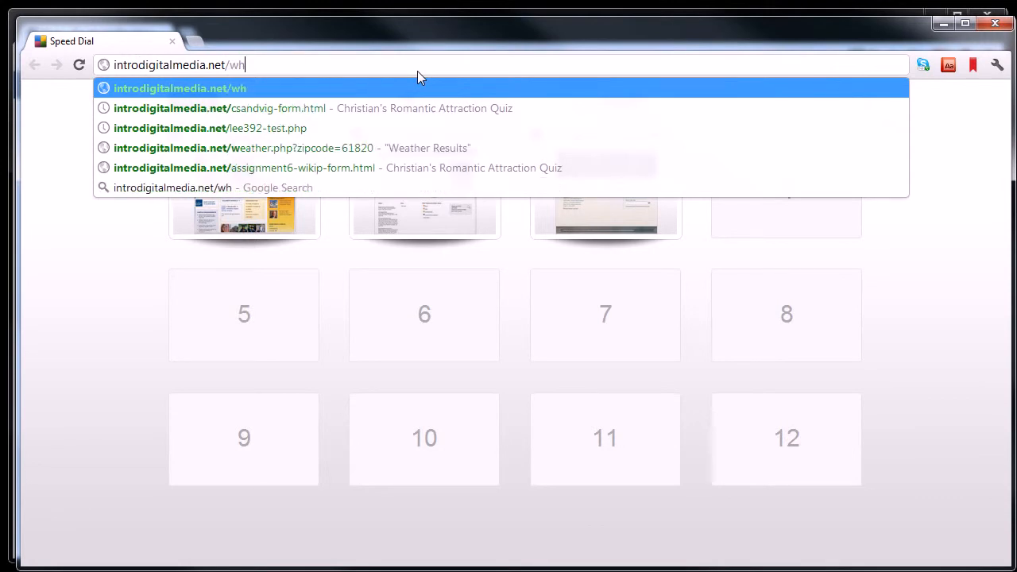
text(atever-test)
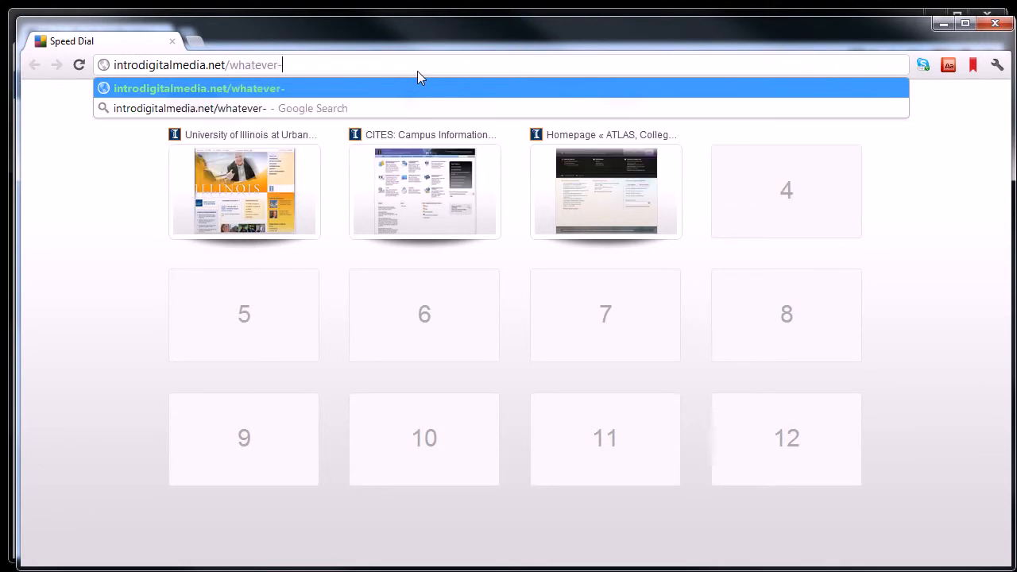
key(Return)
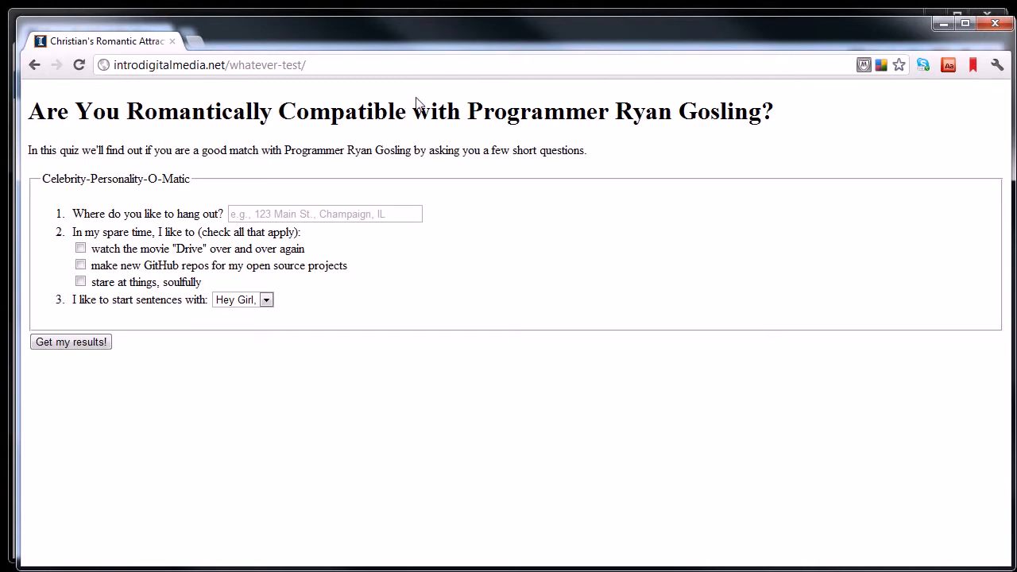
Step: Submit the quiz with Champaign as the hang-out place to get the 5-point results
click(347, 210)
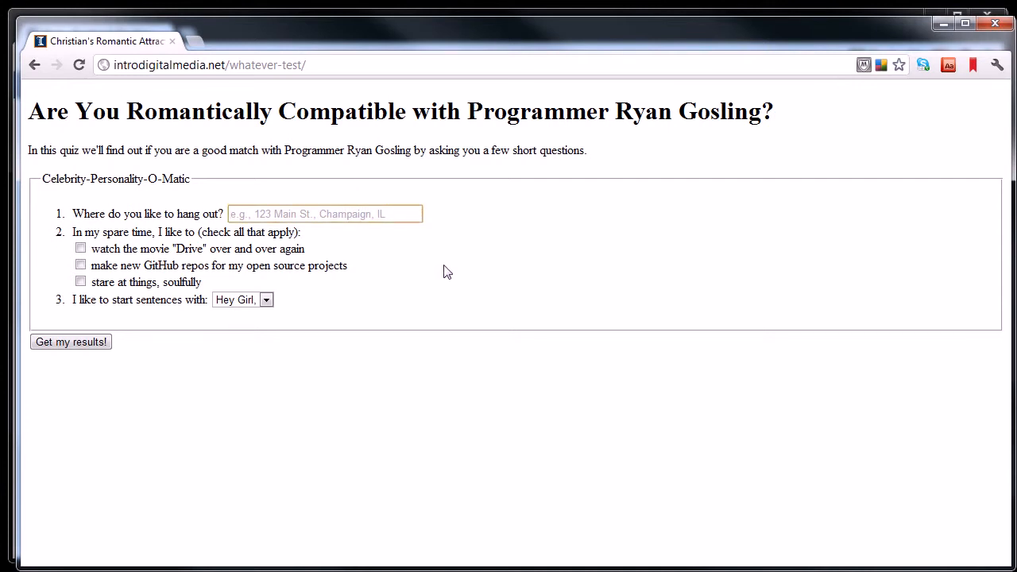
text(Champaign)
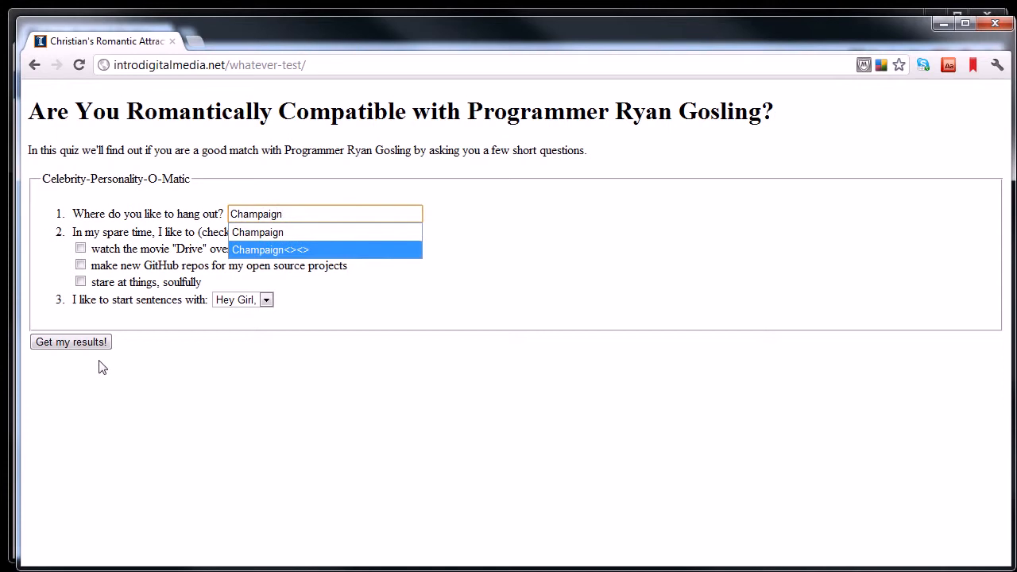
click(70, 342)
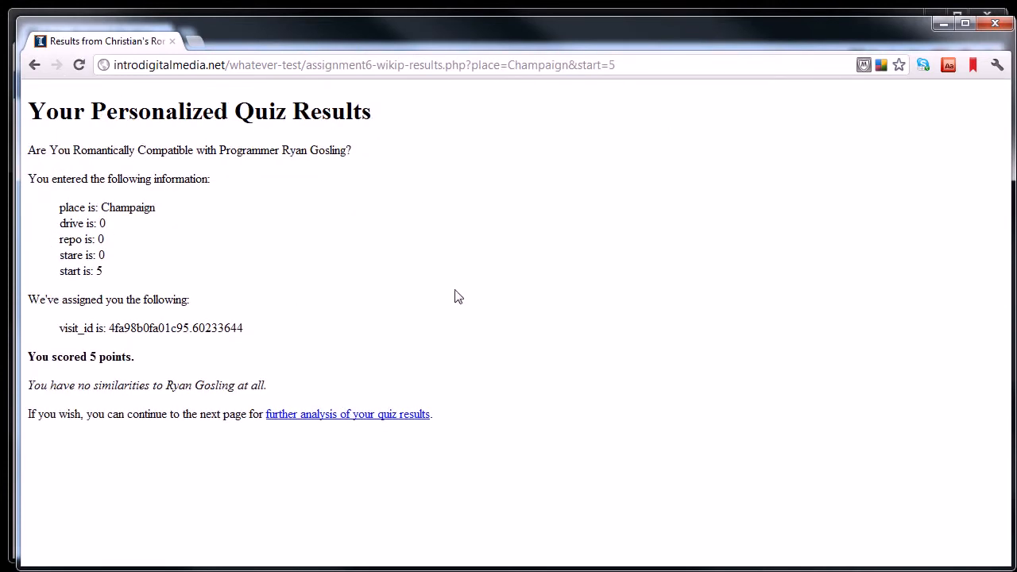
Step: View the further analysis page, then go back to the quiz form
click(363, 418)
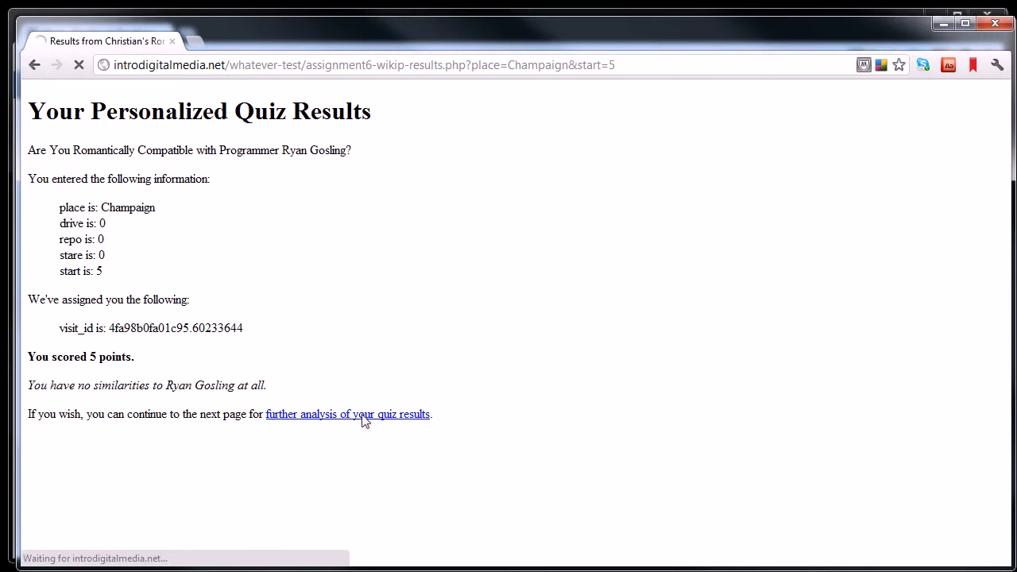
click(34, 66)
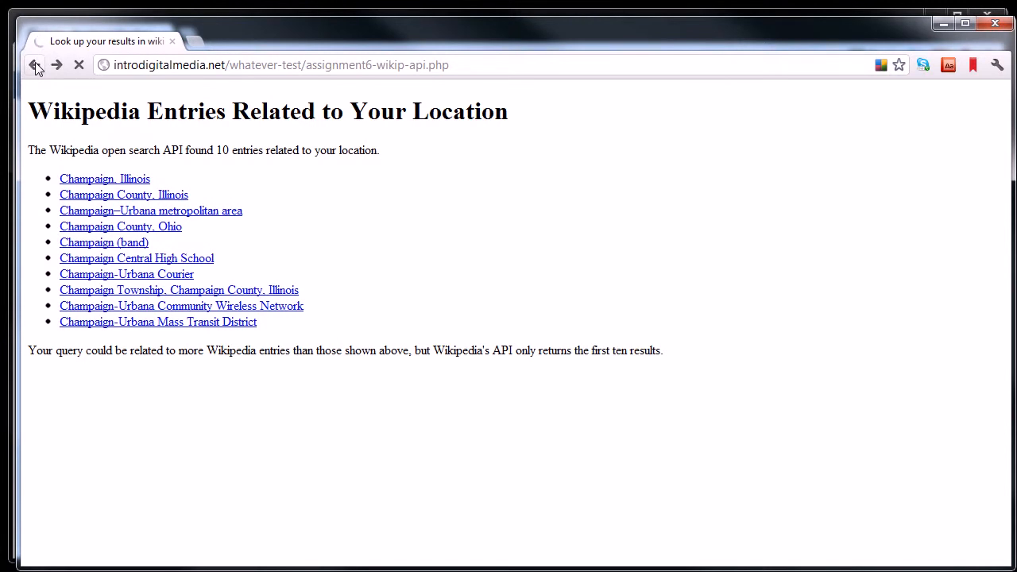
click(34, 66)
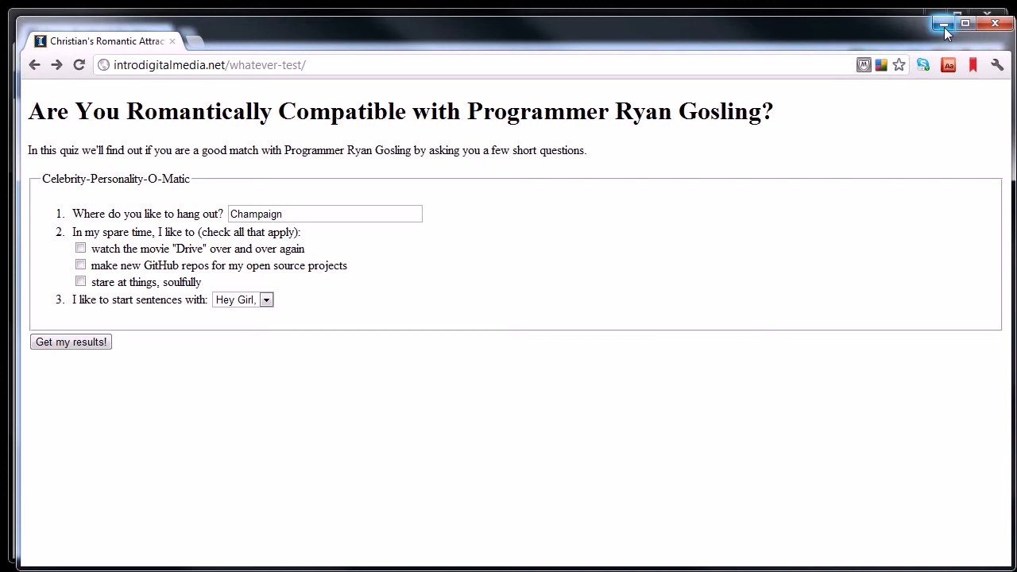
Step: Select the whole quiz page address, removing the bookmark added by accident
double_click(279, 67)
click(278, 67)
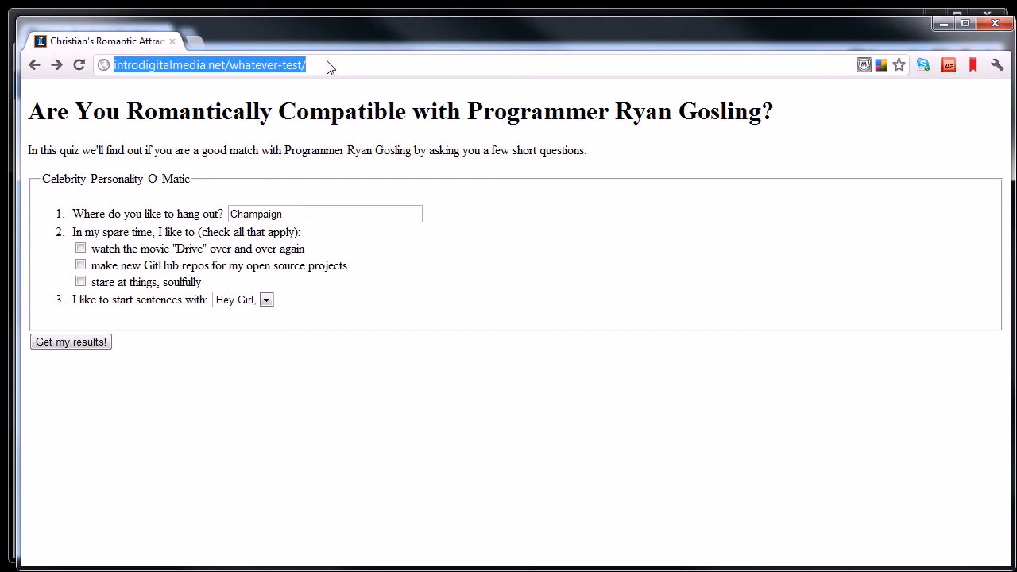
key(ctrl+d)
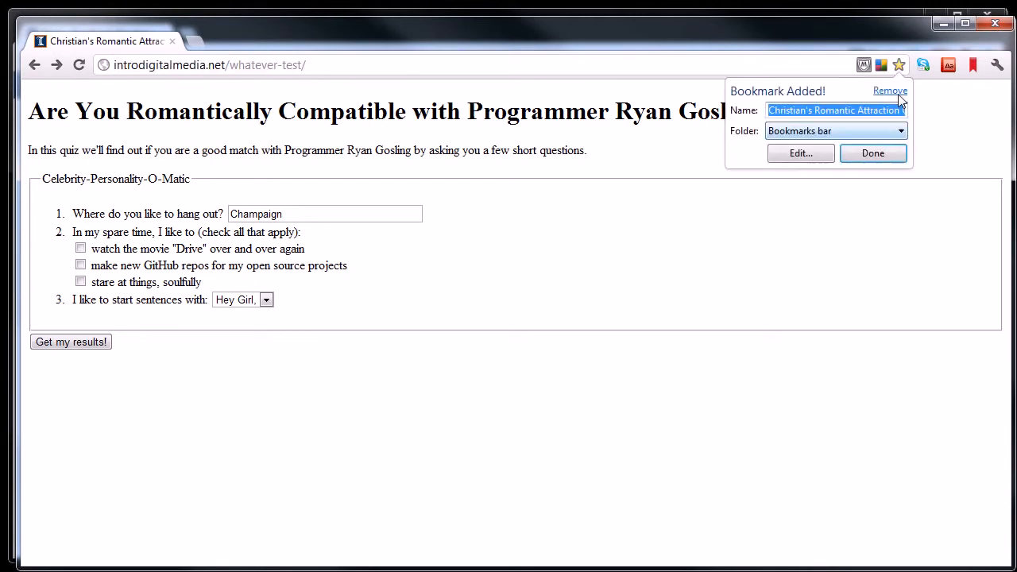
click(898, 92)
click(358, 69)
triple_click(349, 66)
key(ctrl+c)
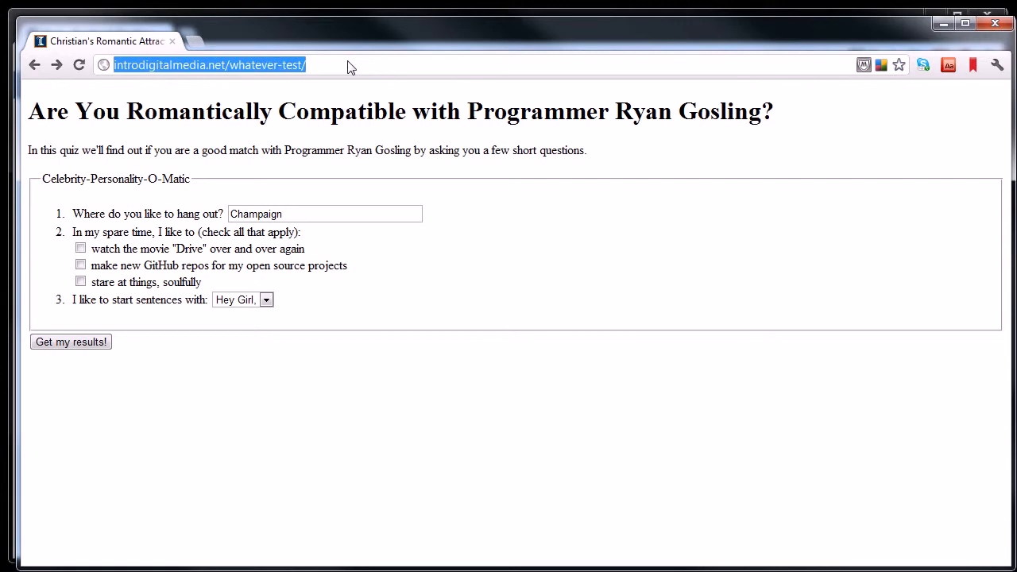
click(936, 25)
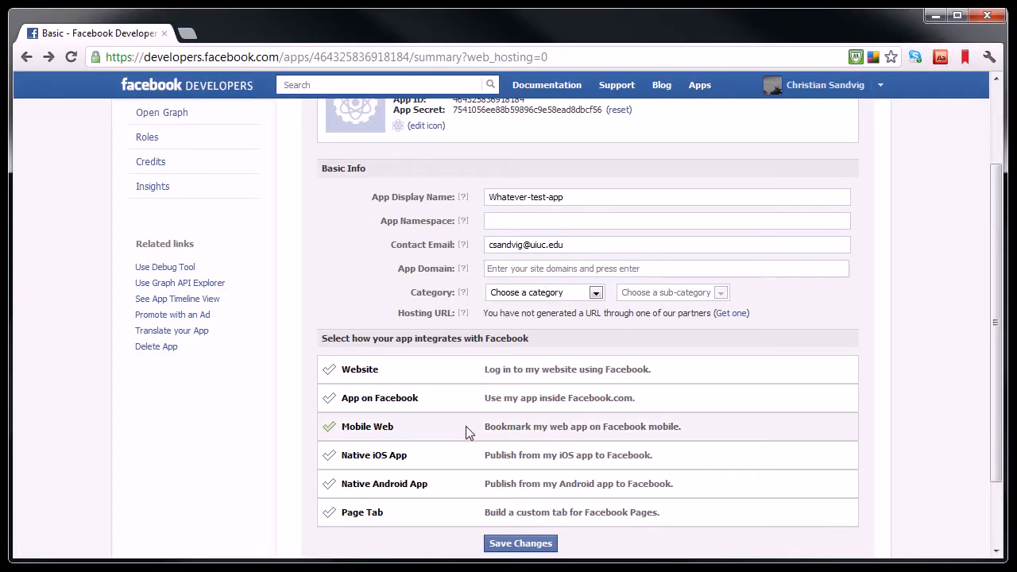
scroll(989, 334, down, 2)
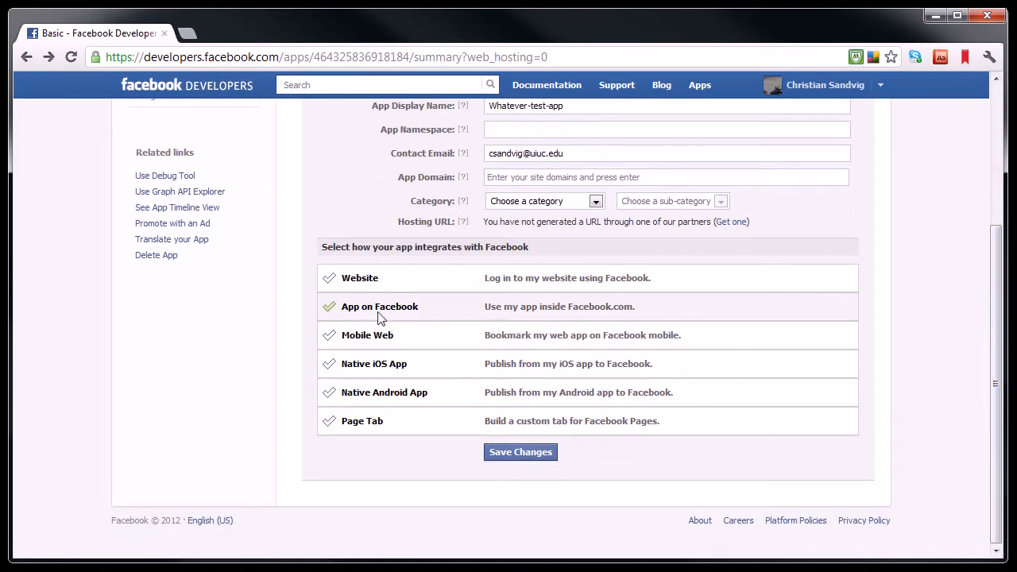
click(380, 308)
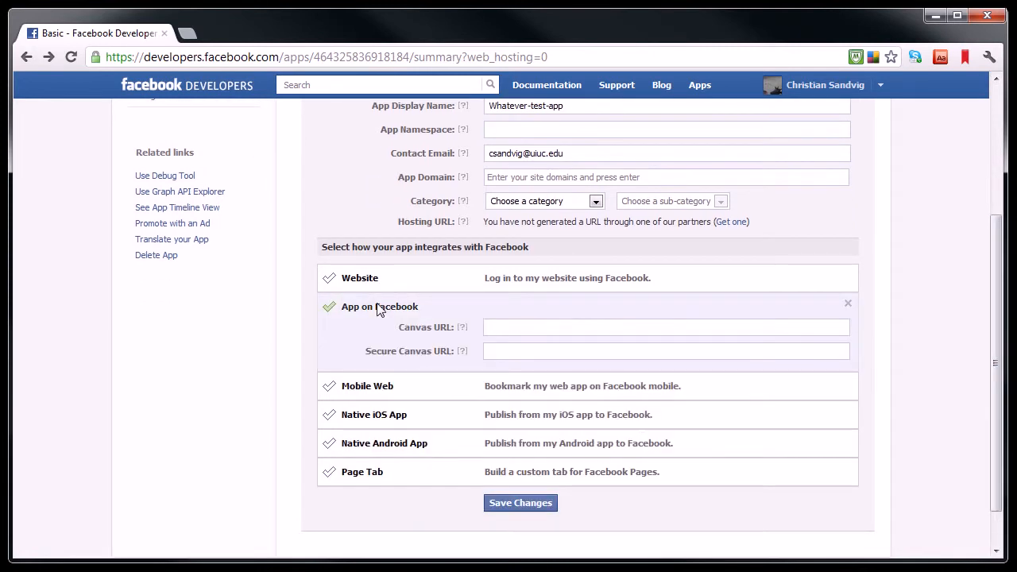
click(502, 329)
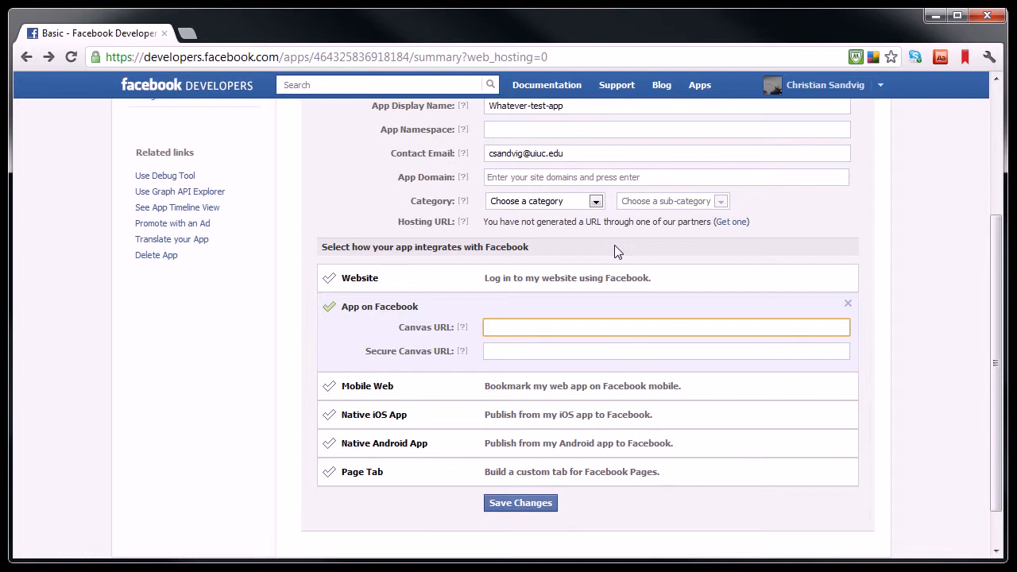
key(ctrl+v)
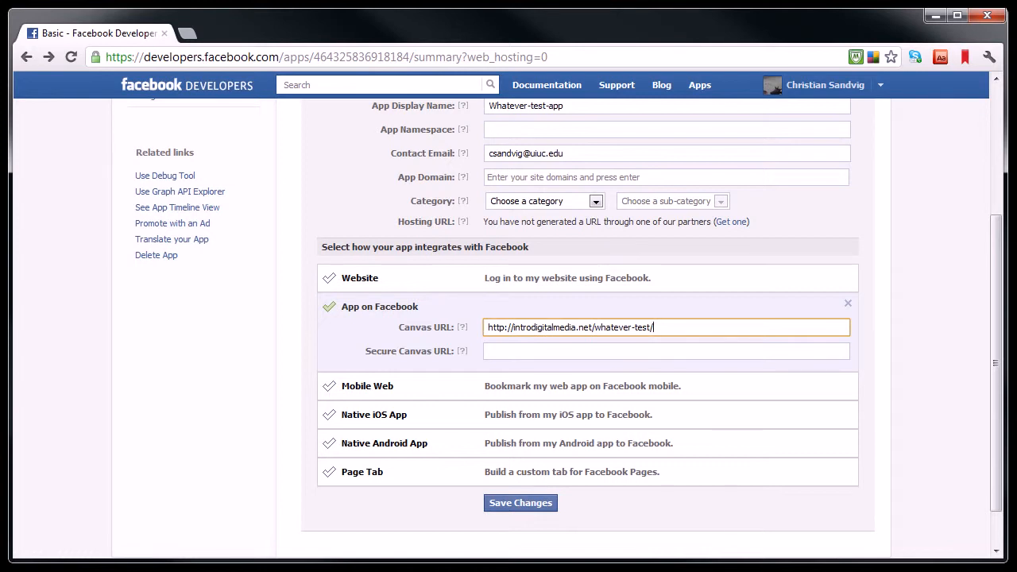
scroll(509, 318, down, 1)
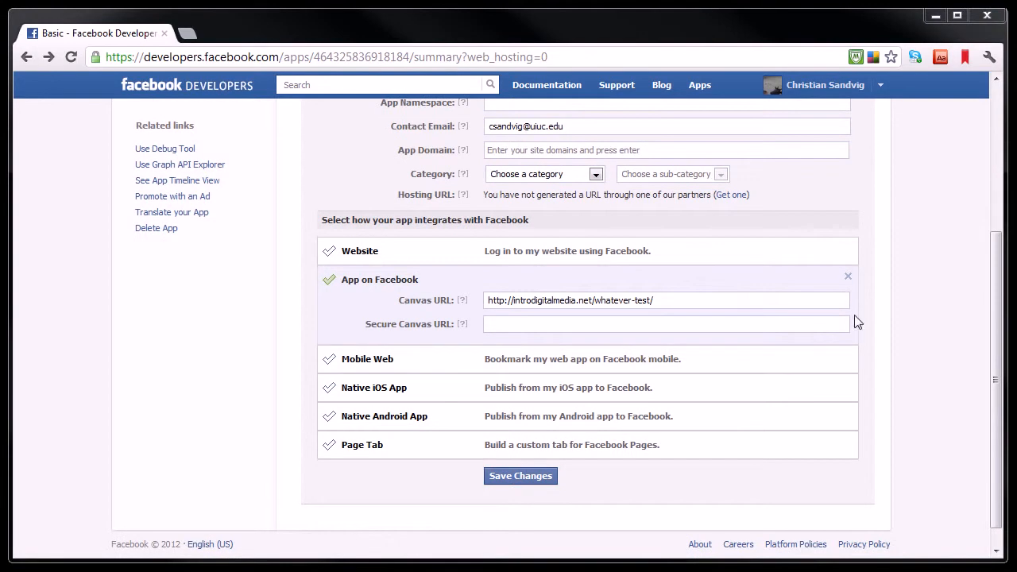
mouse_move(998, 258)
mouse_down()
mouse_move(999, 146)
mouse_move(998, 274)
mouse_up()
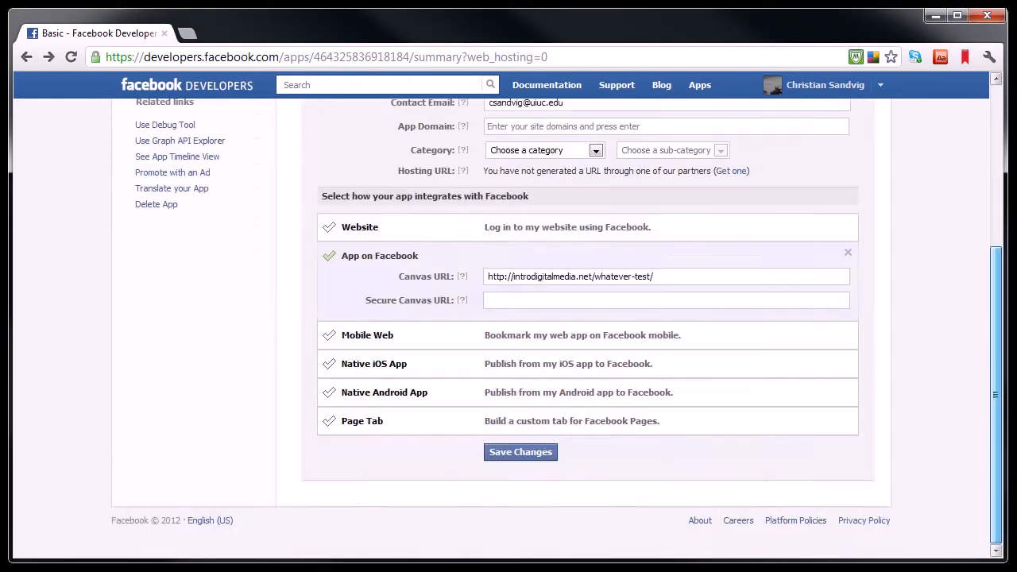
click(514, 455)
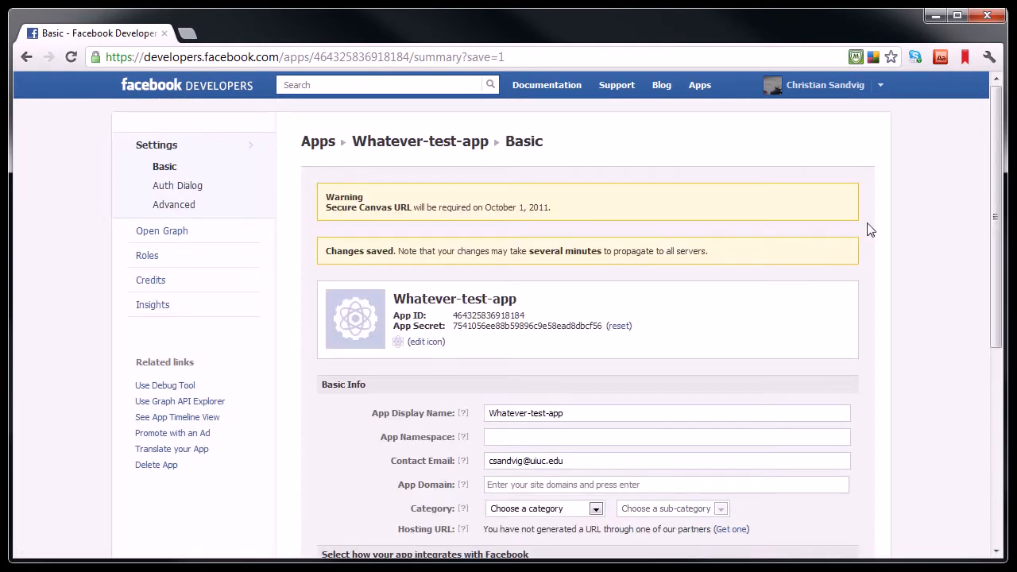
drag(995, 170, 986, 200)
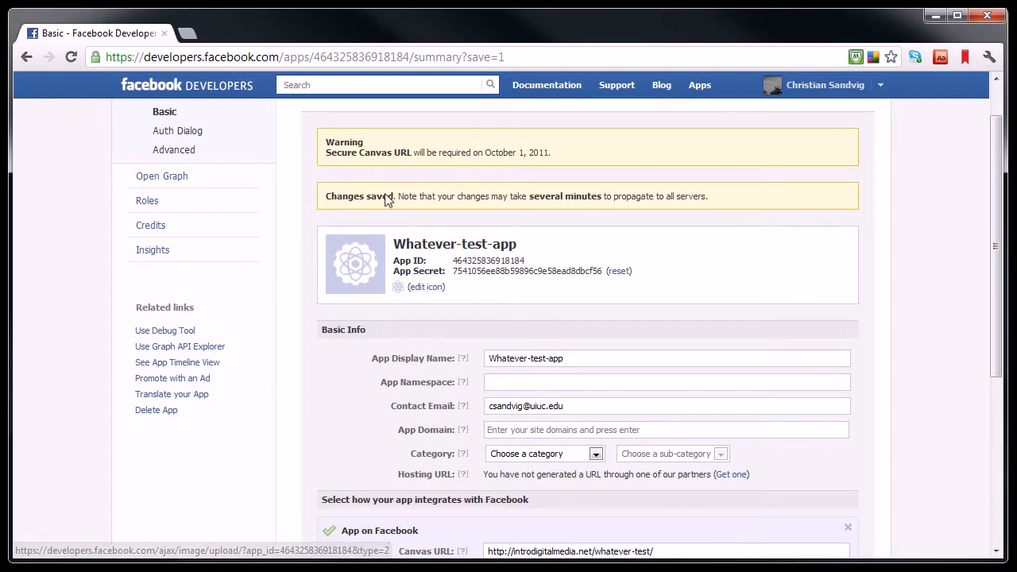
drag(342, 153, 404, 161)
click(406, 160)
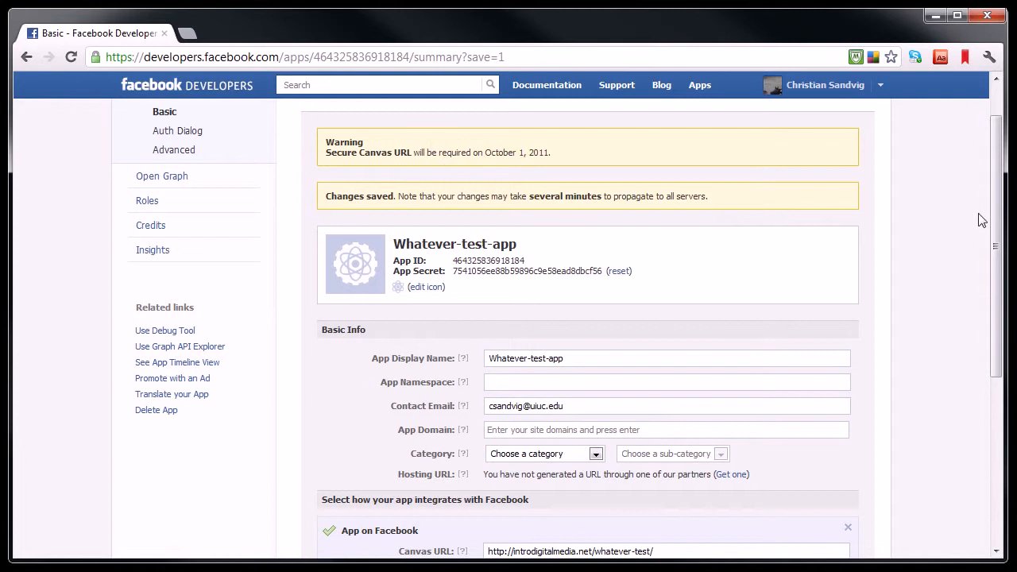
drag(997, 213, 998, 181)
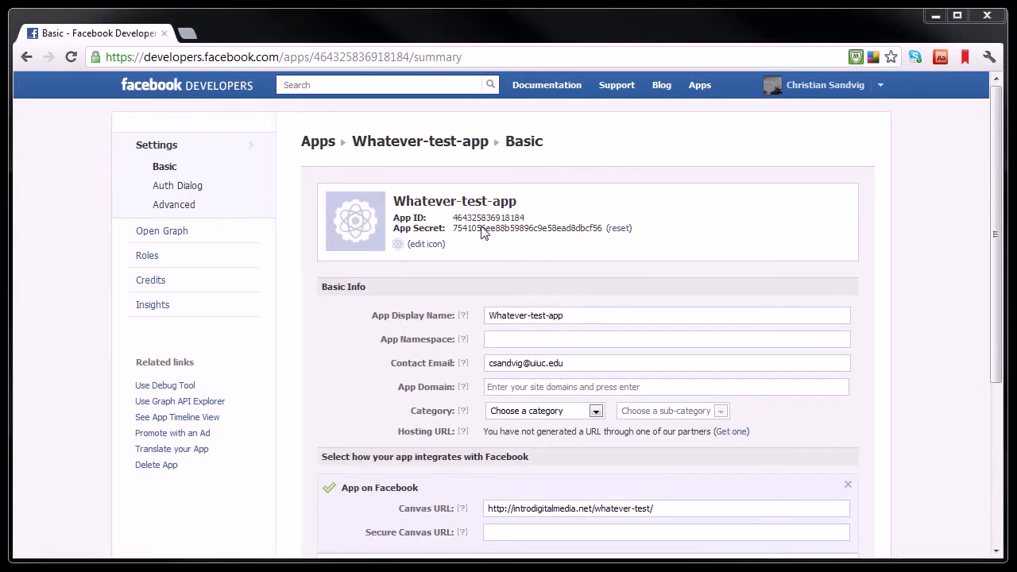
double_click(495, 218)
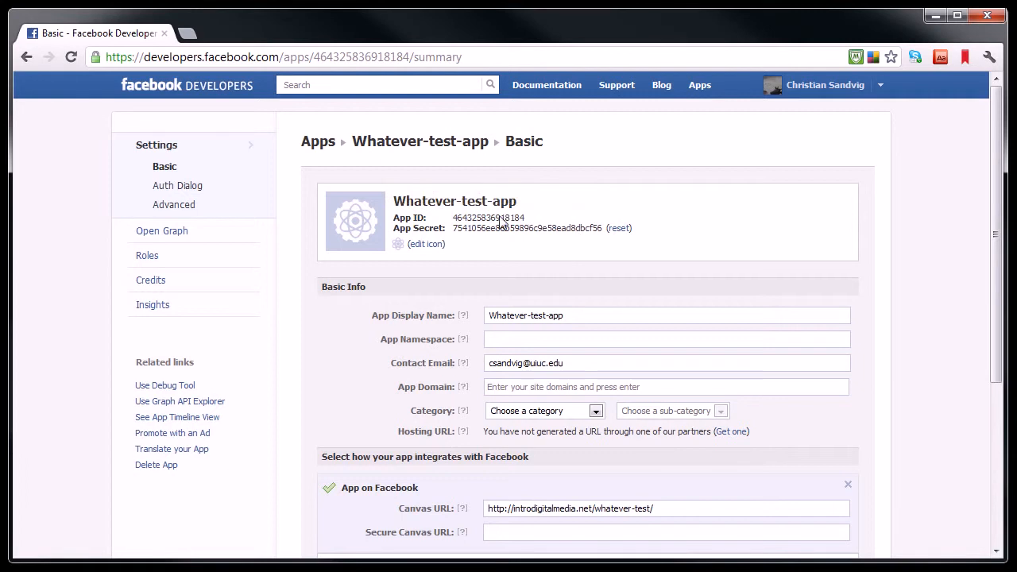
drag(527, 218, 451, 217)
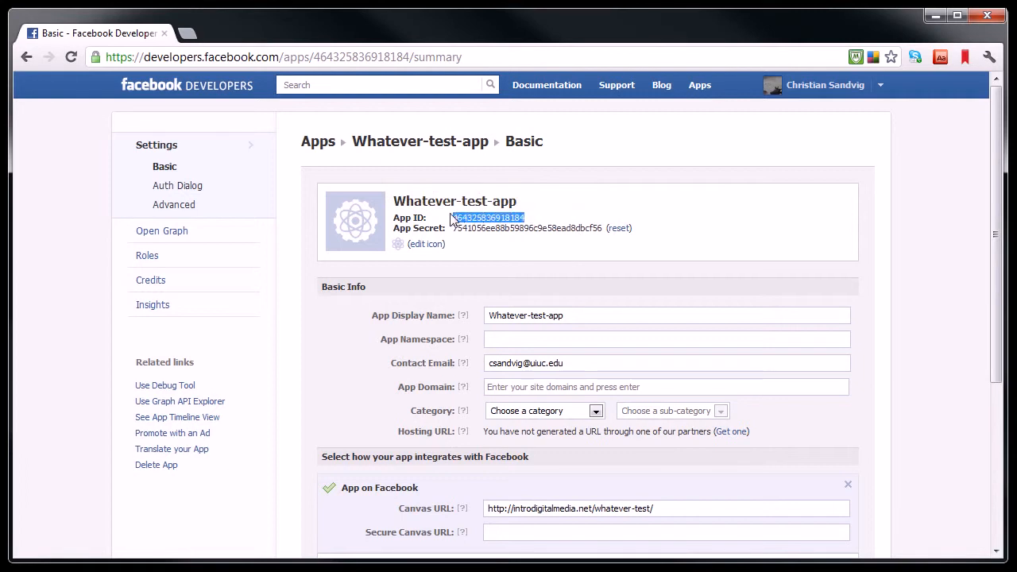
click(451, 221)
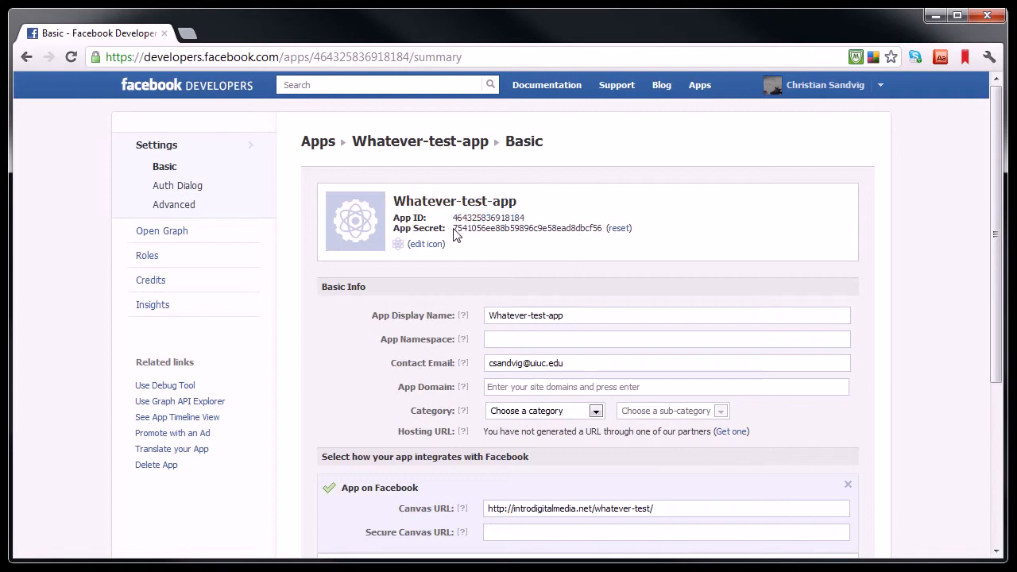
drag(454, 230, 602, 234)
click(601, 228)
Step: In Advanced settings, enable Sandbox Mode, set Canvas Width to Fluid, and save
click(176, 207)
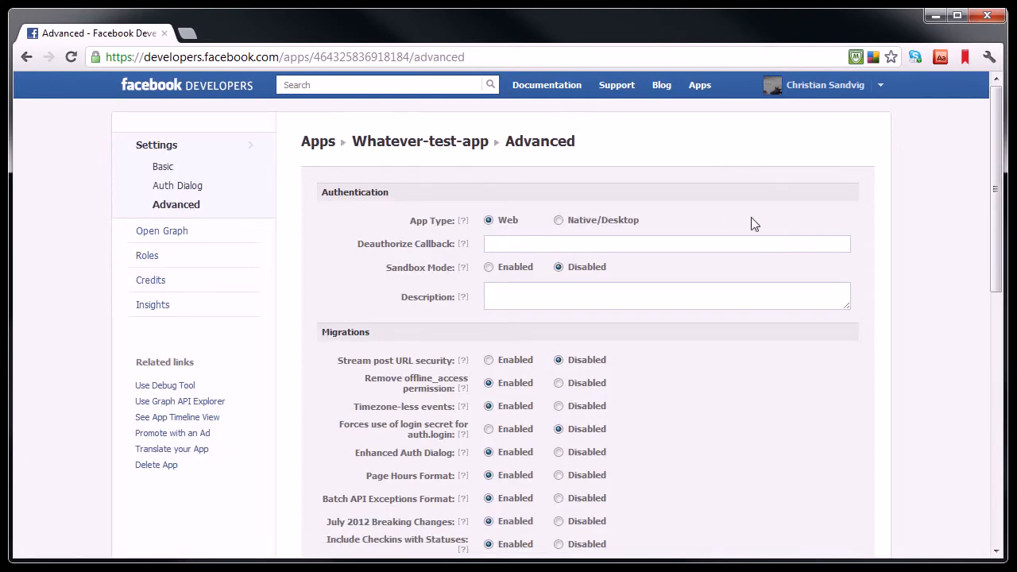
click(489, 268)
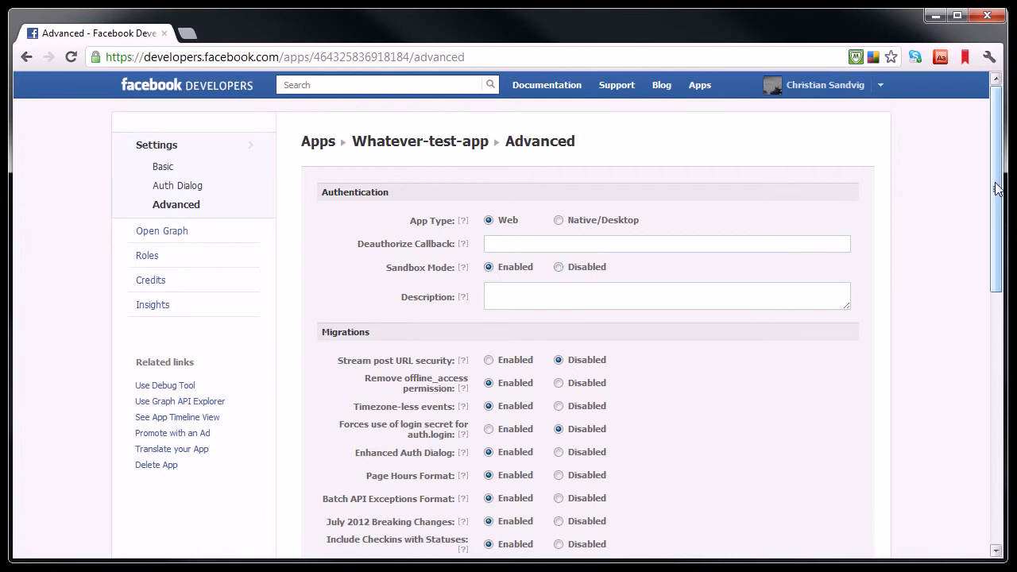
drag(998, 189, 1003, 248)
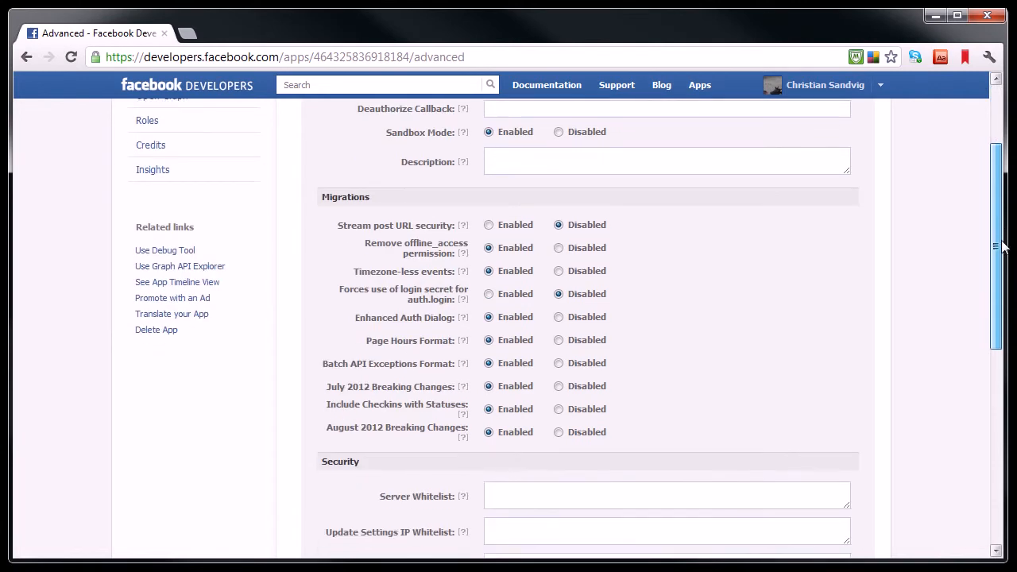
drag(1003, 248, 1003, 429)
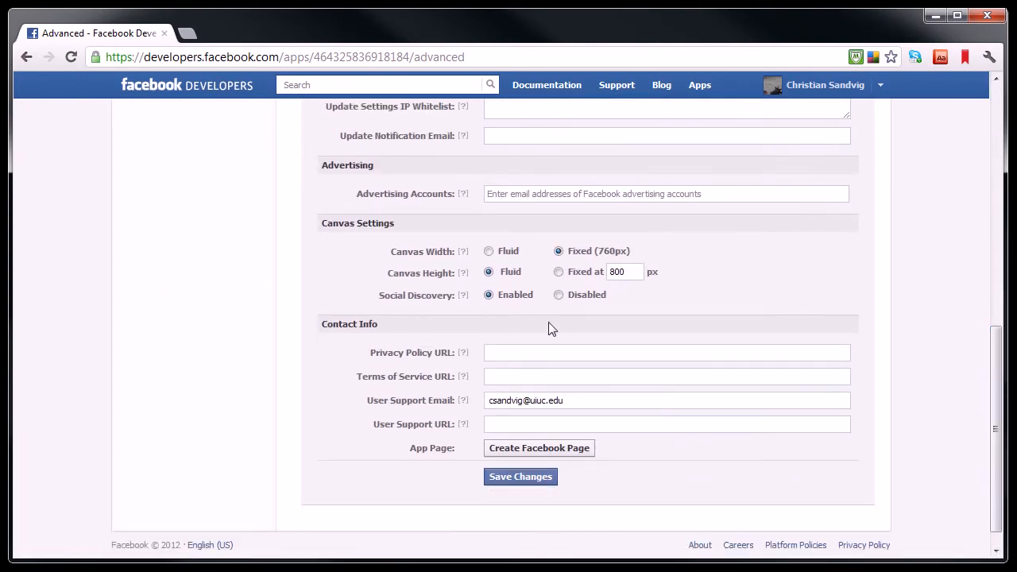
click(488, 252)
click(536, 477)
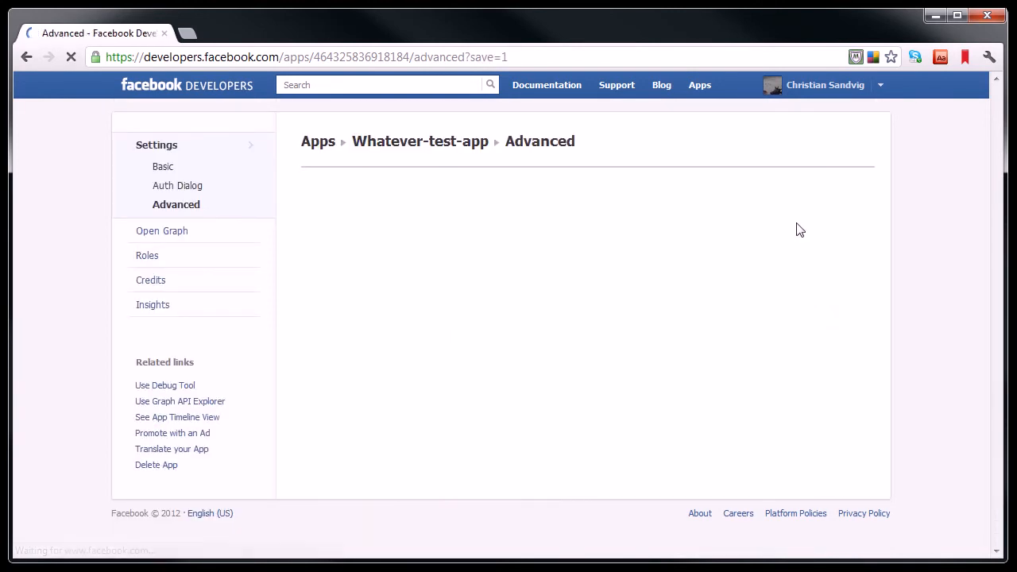